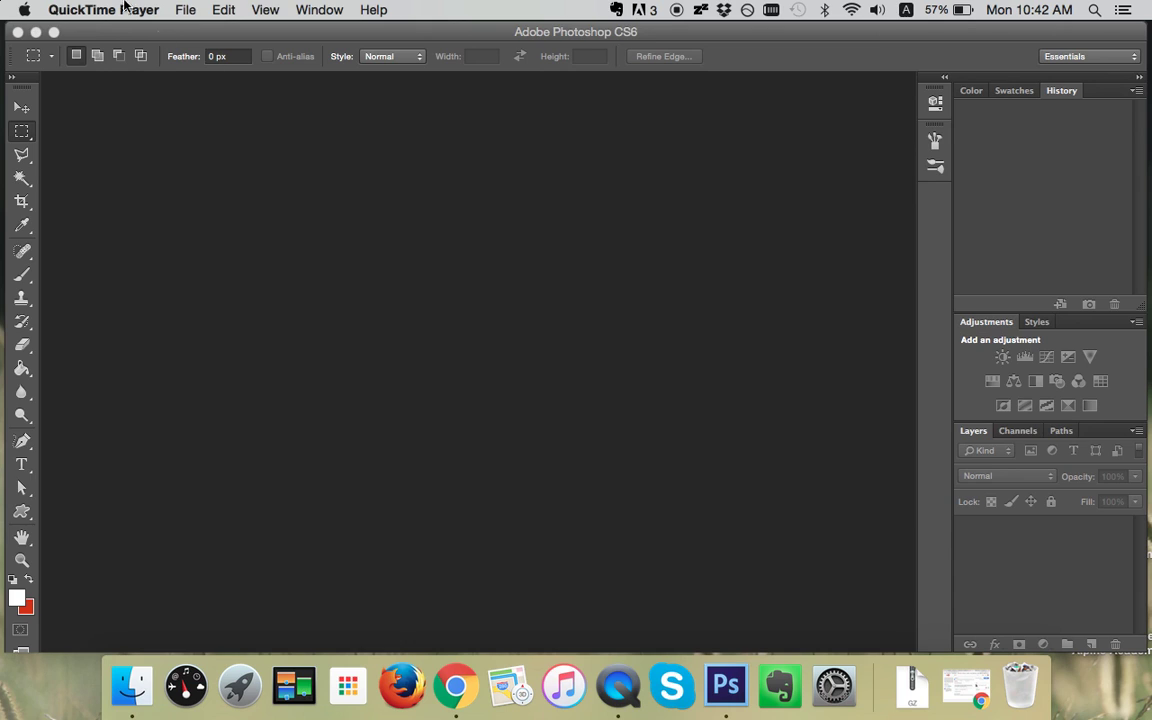
Open the lighthouse photo DSC00799.JPG from the Desktop with File > Open.
left_click(143, 32)
left_click(143, 12)
left_click(147, 49)
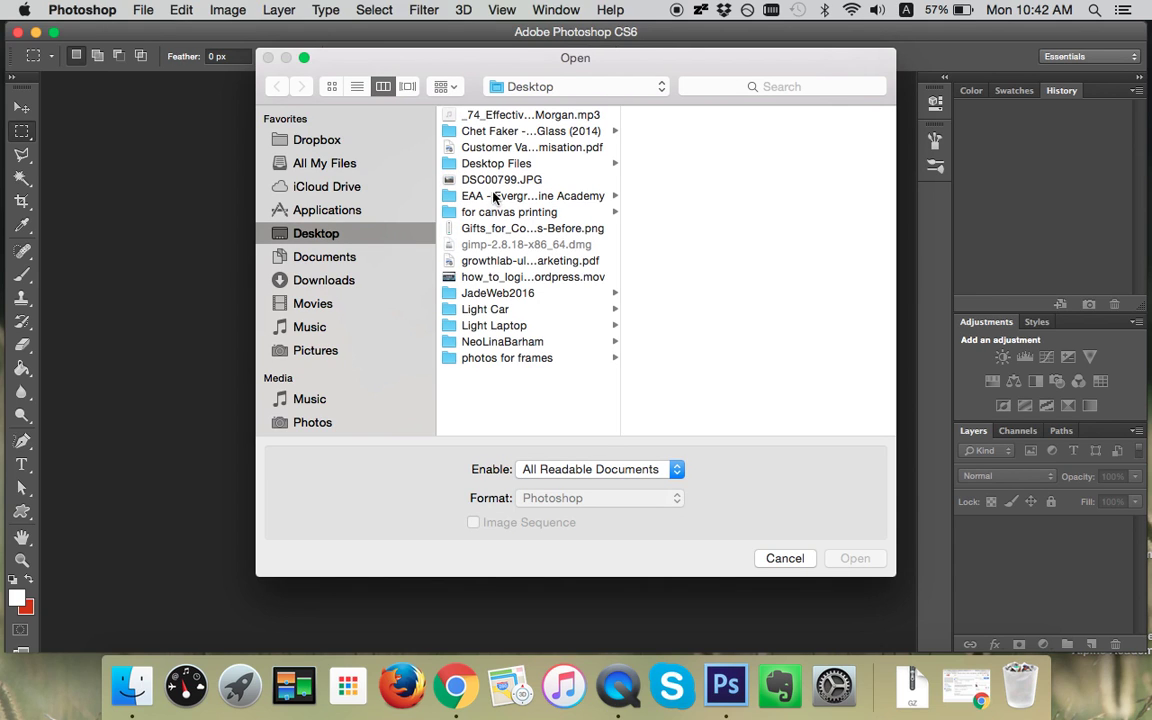
left_click(508, 184)
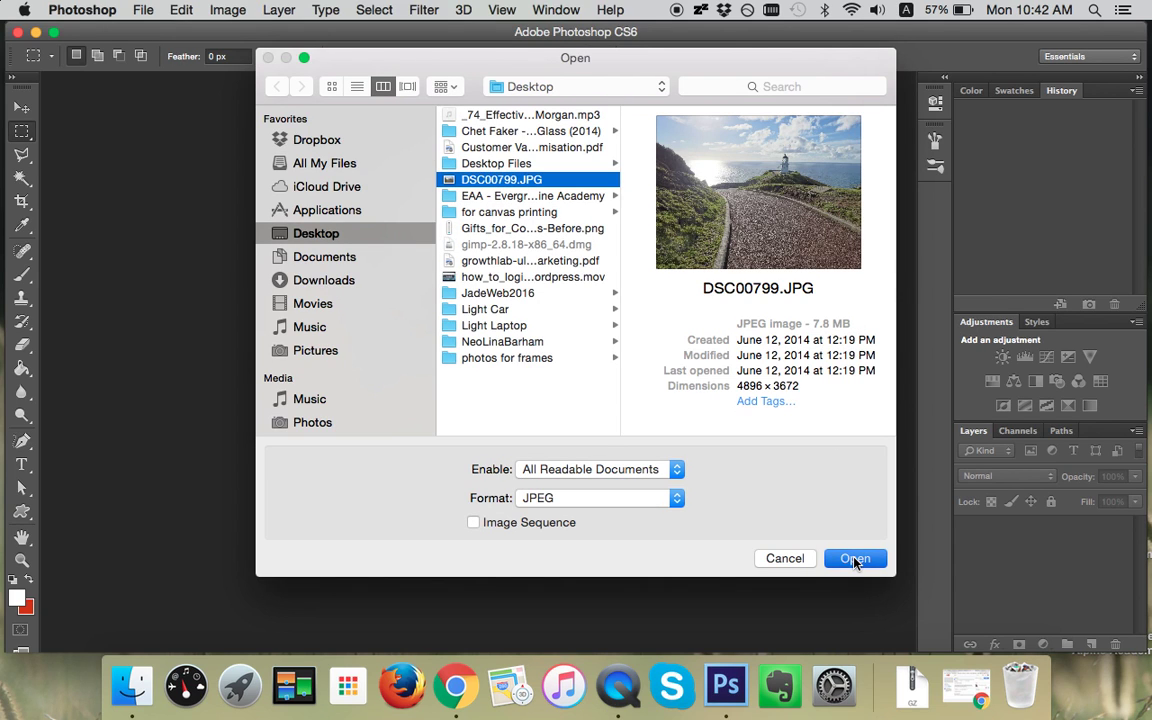
left_click(855, 560)
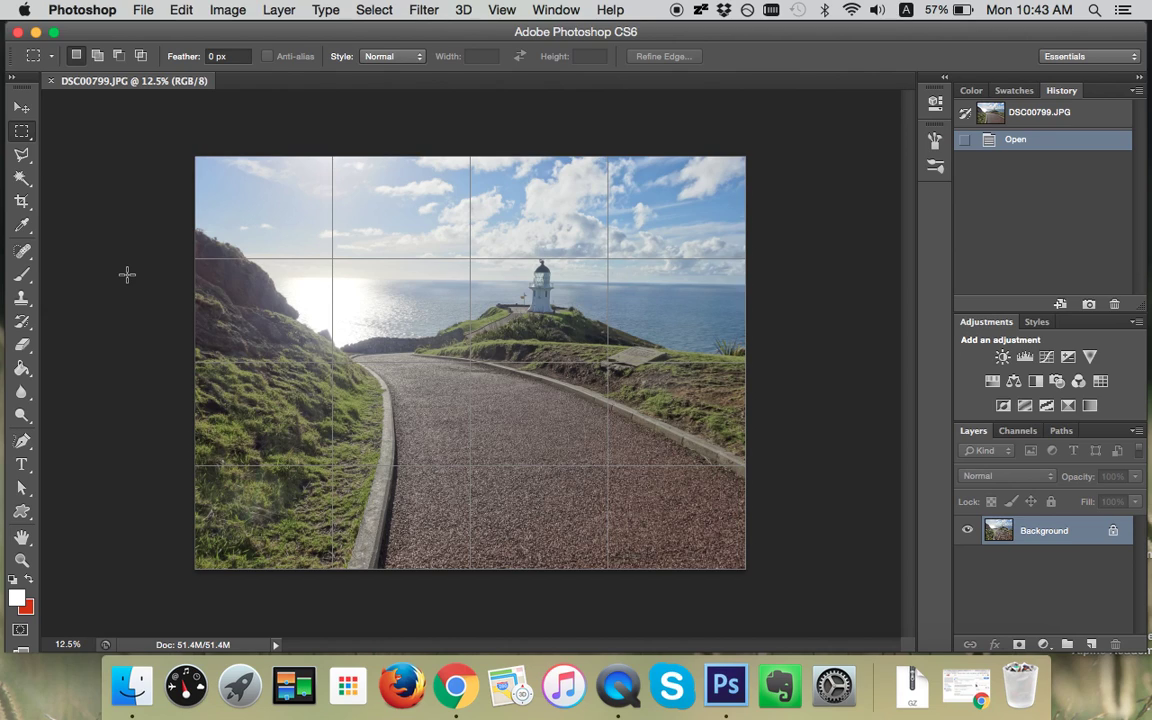
Crop the photo by raising the bottom edge above most of the path and trimming the right edge, then confirm.
left_click(23, 201)
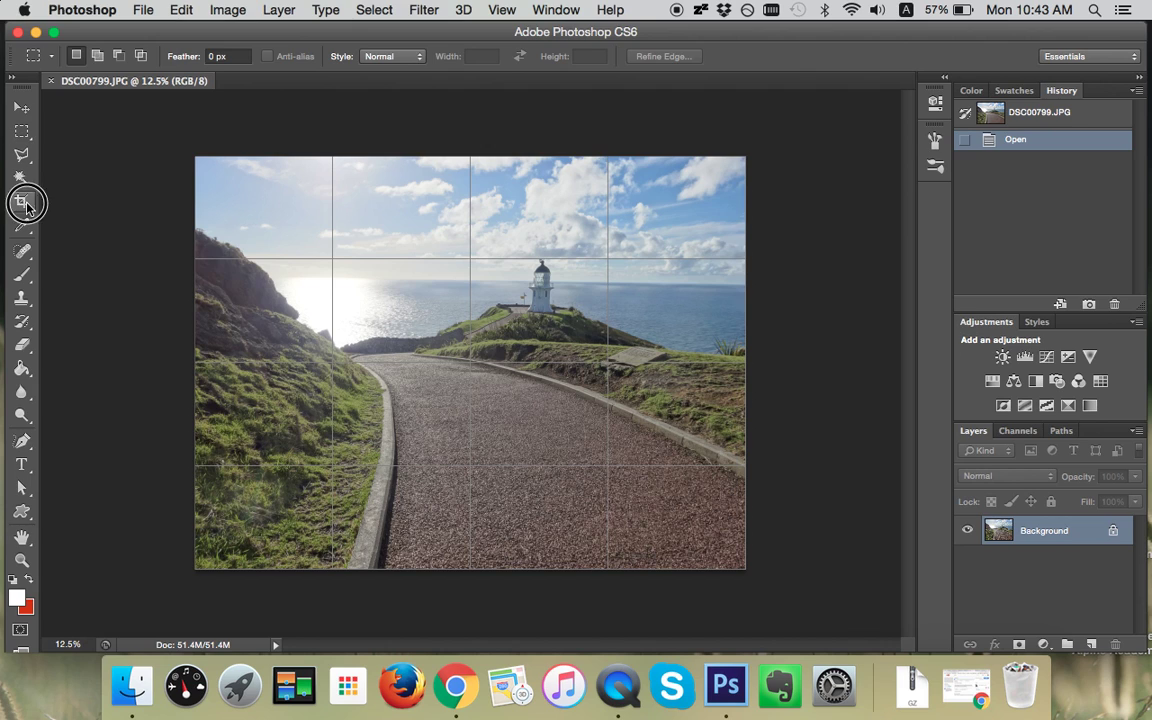
left_click(468, 567)
left_click_drag(468, 567, 471, 497)
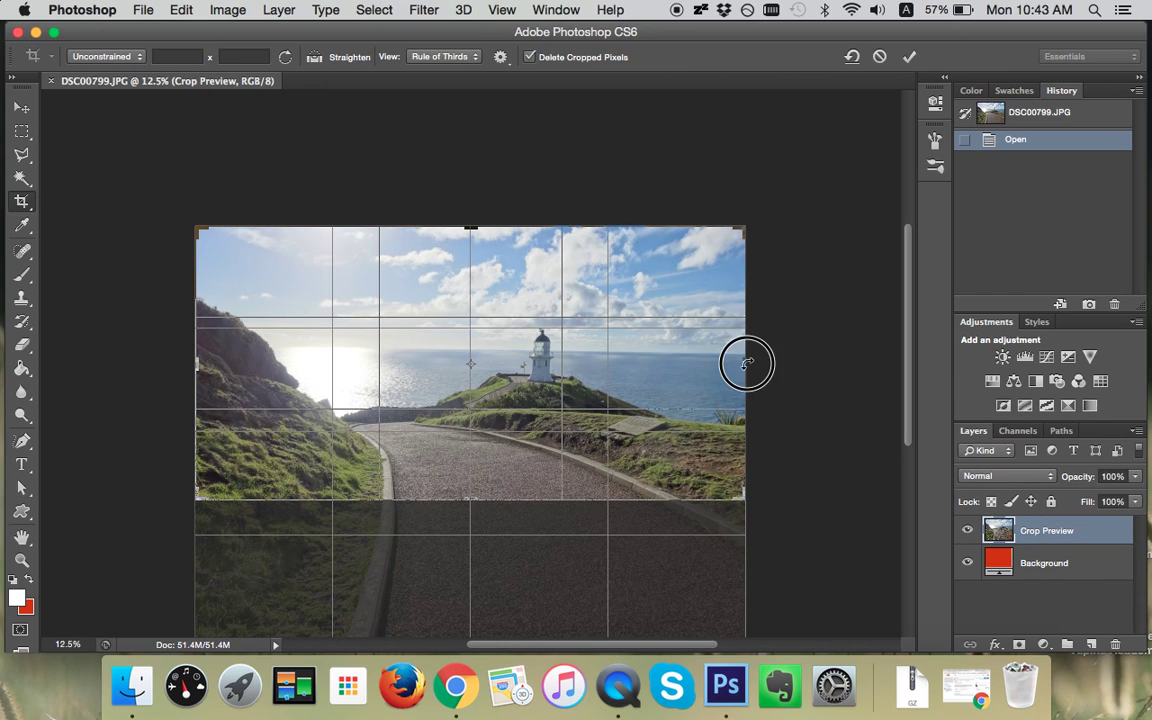
left_click_drag(746, 363, 735, 363)
left_click_drag(471, 497, 471, 513)
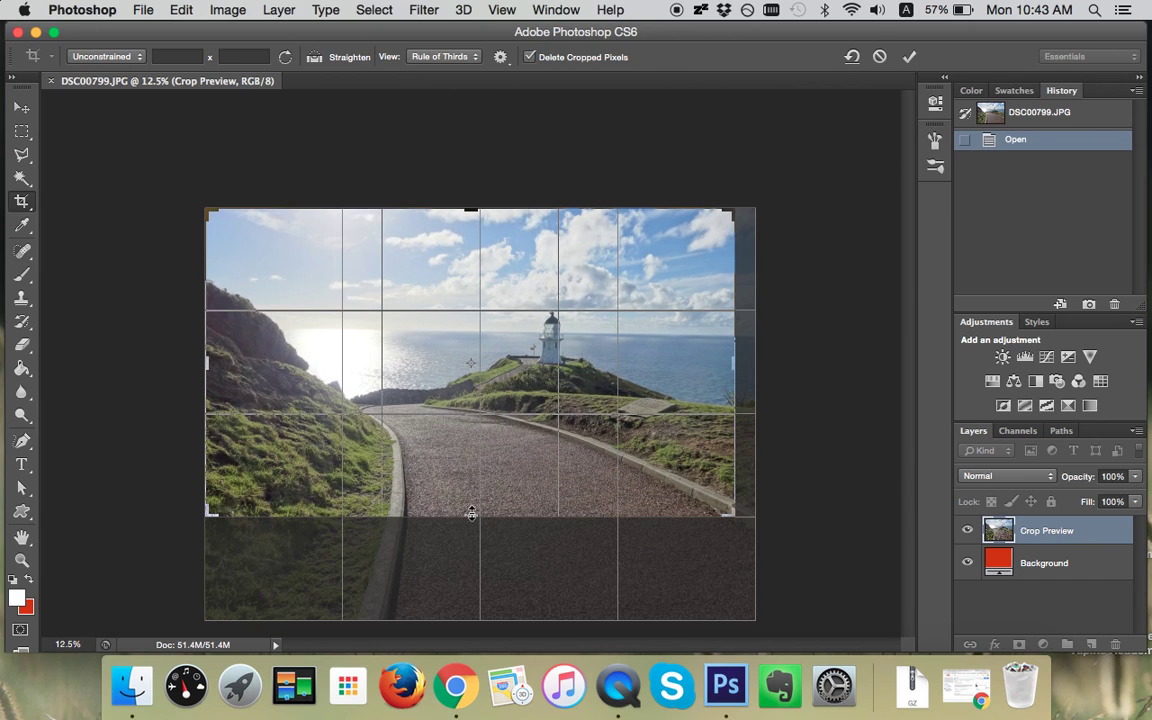
key("Return")
left_click(130, 262)
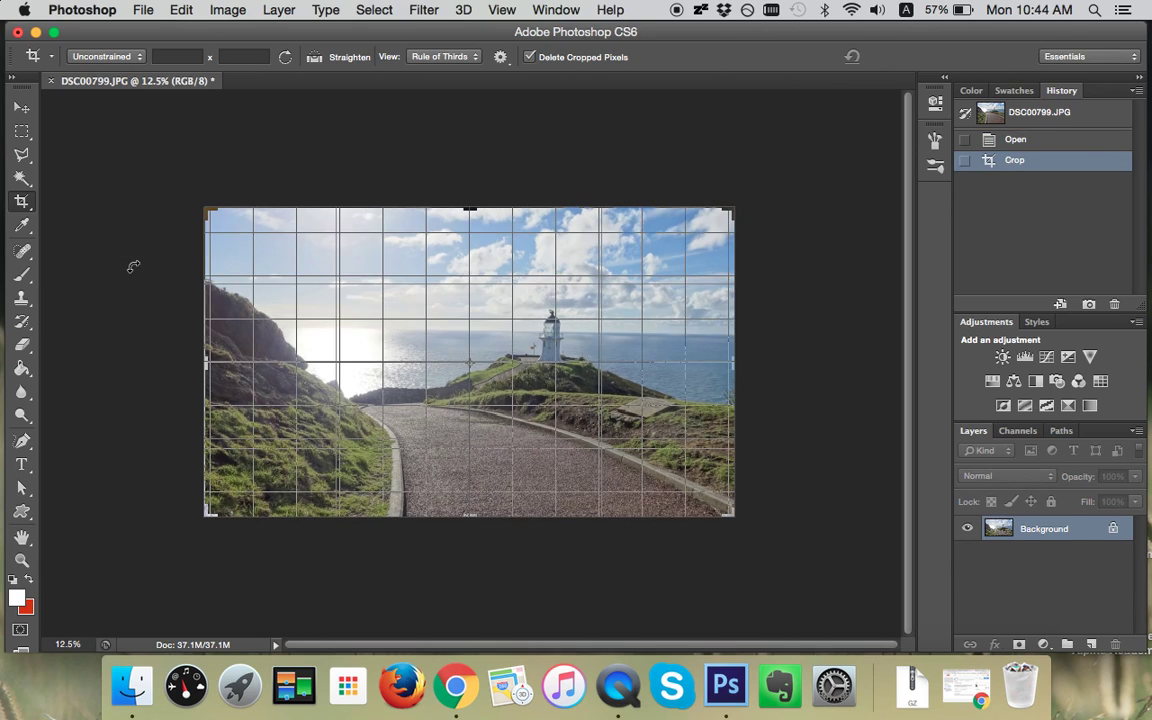
left_click(20, 104)
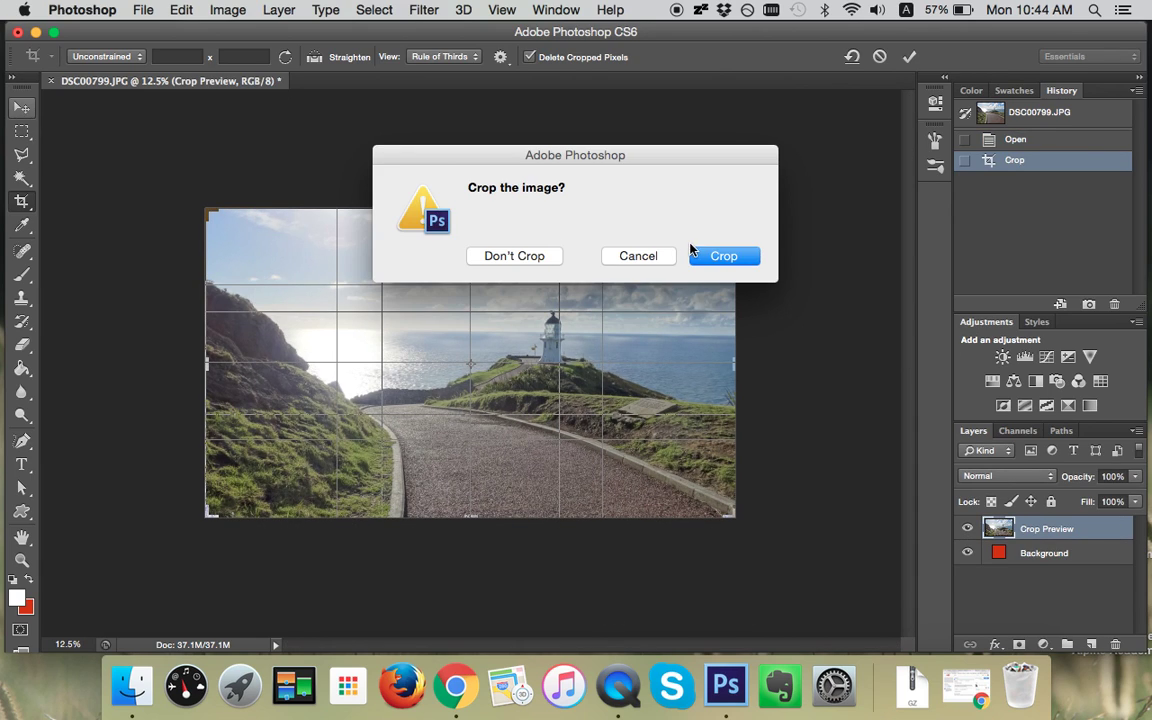
left_click(718, 255)
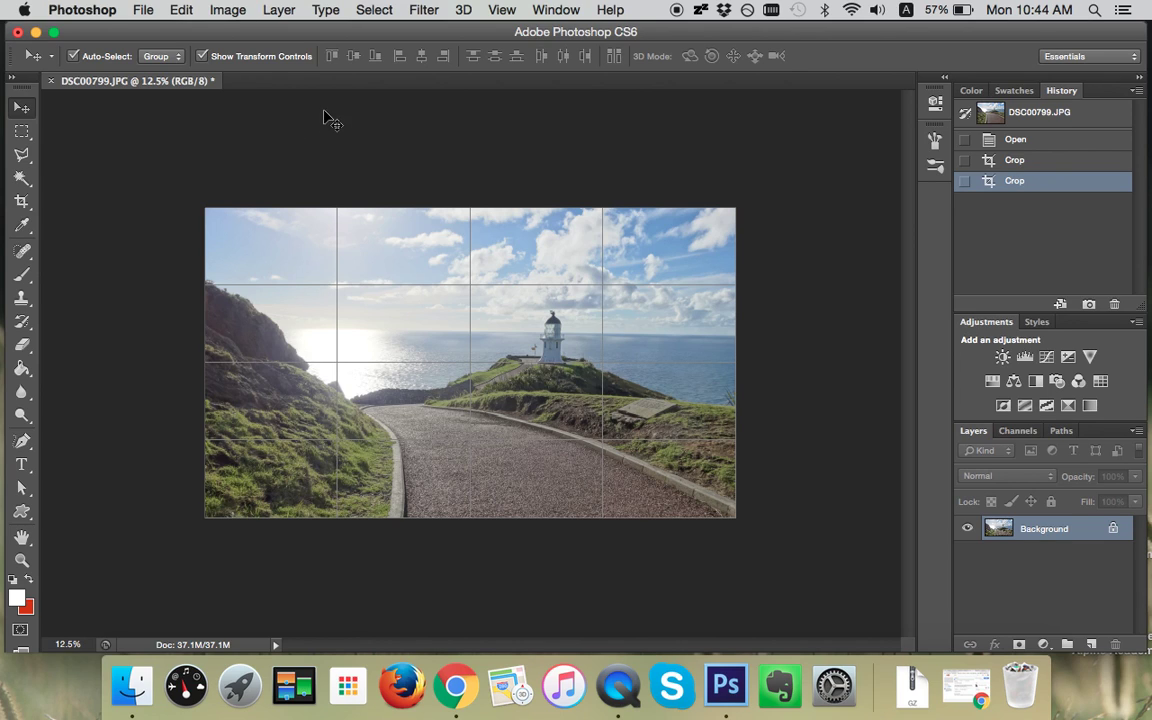
left_click(227, 10)
Apply Auto Tone and Auto Contrast to the cropped photo.
left_click(241, 101)
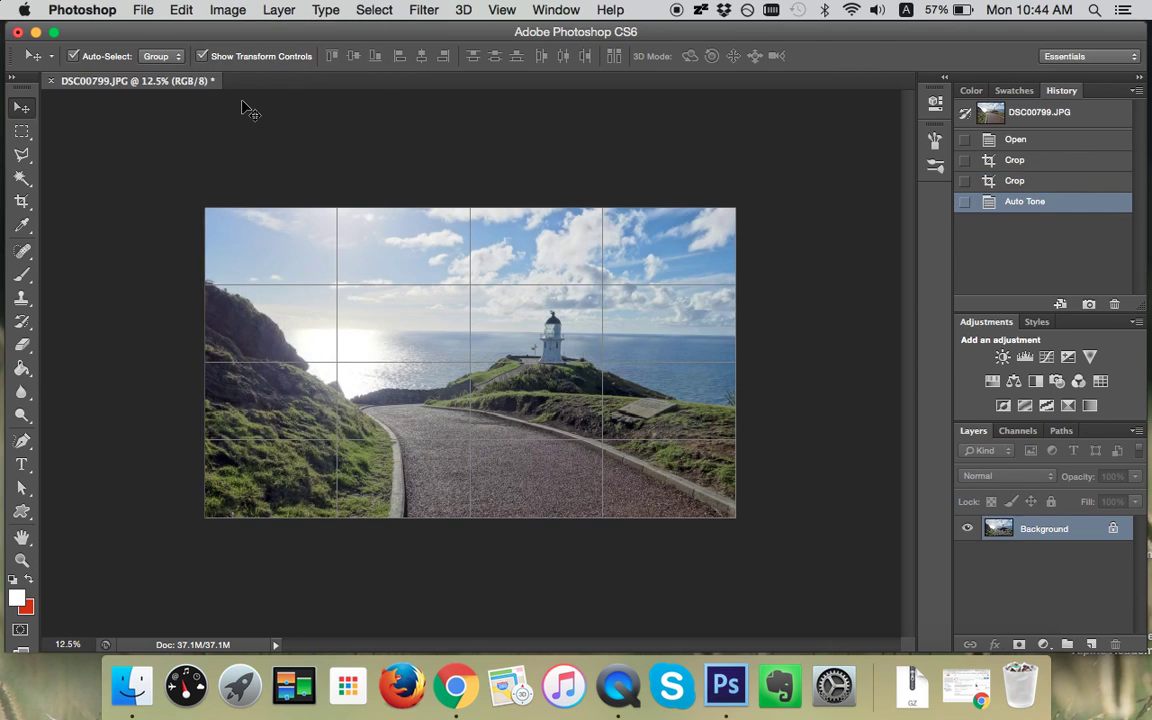
left_click(222, 10)
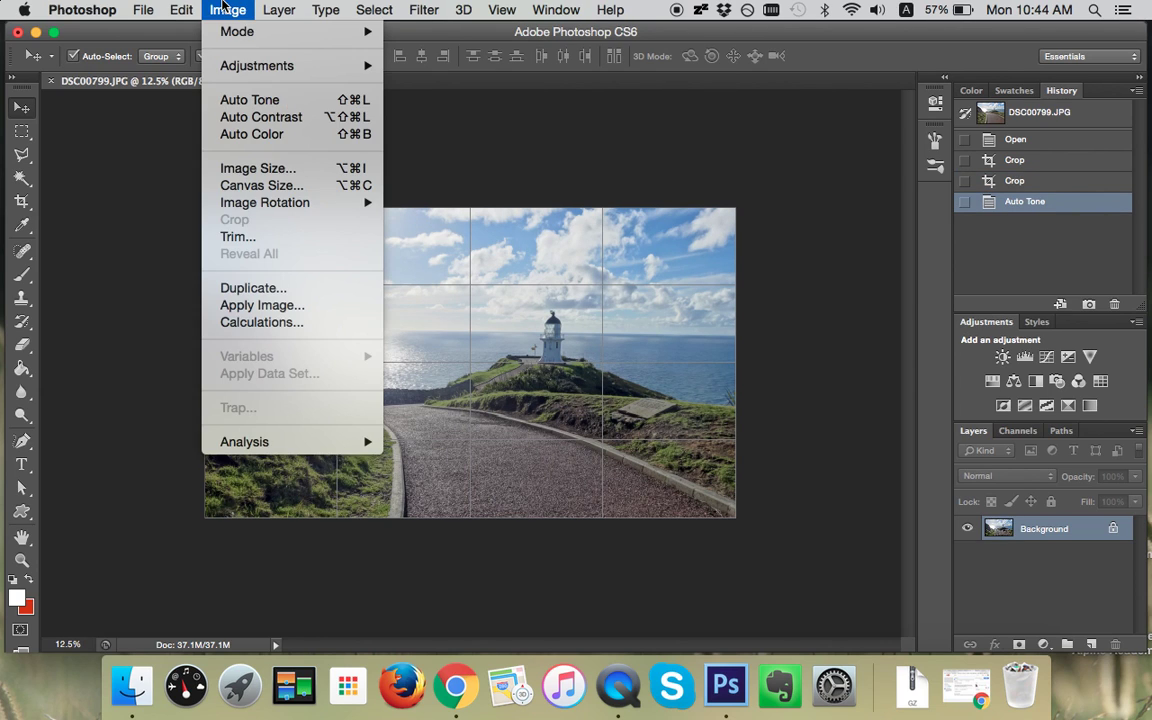
left_click(240, 118)
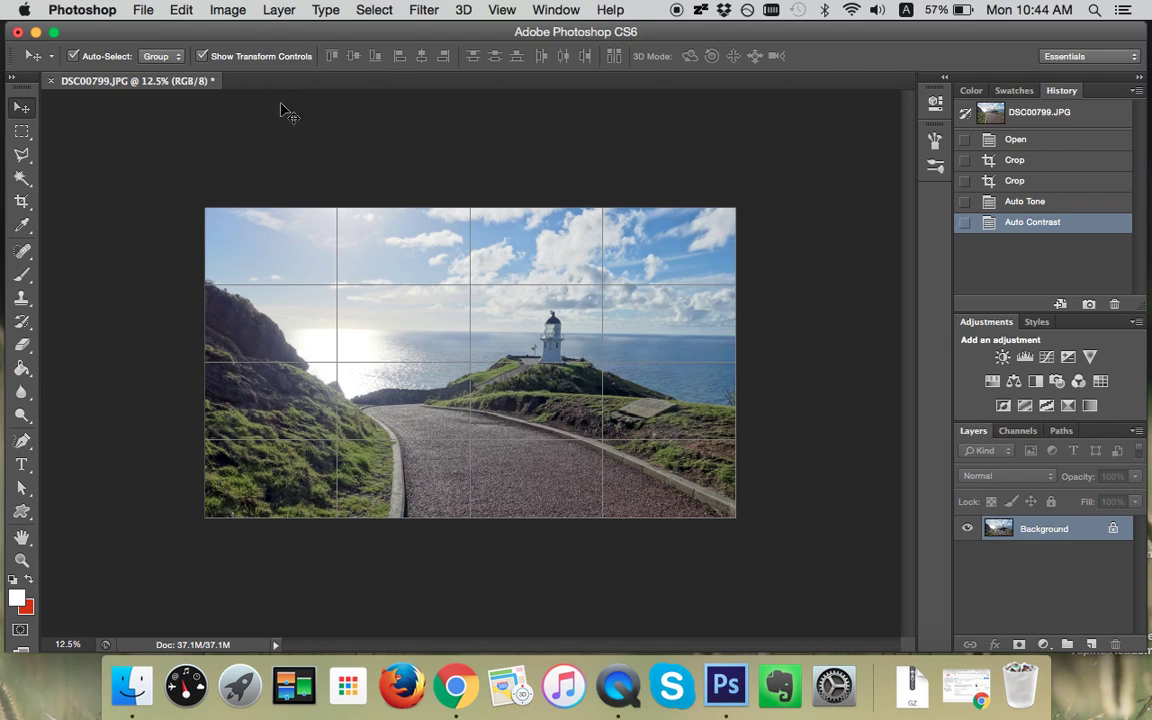
Raise Saturation to +15 with a Hue/Saturation adjustment.
left_click(228, 10)
mouse_move(250, 66)
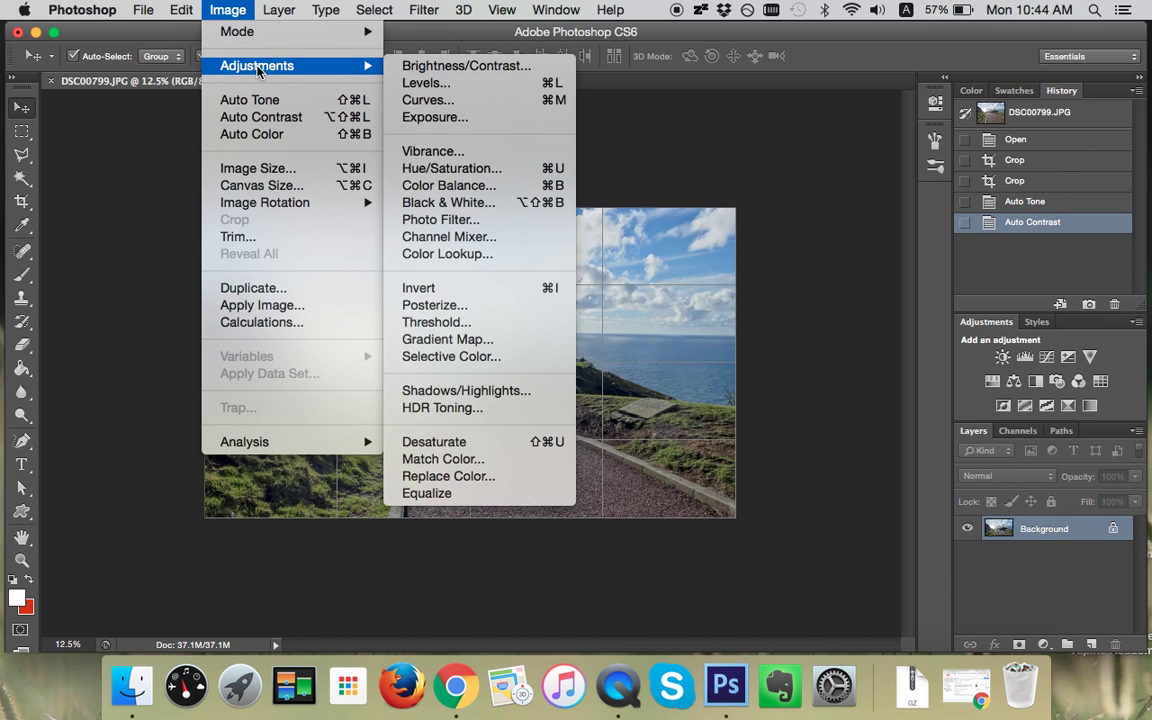
left_click(450, 168)
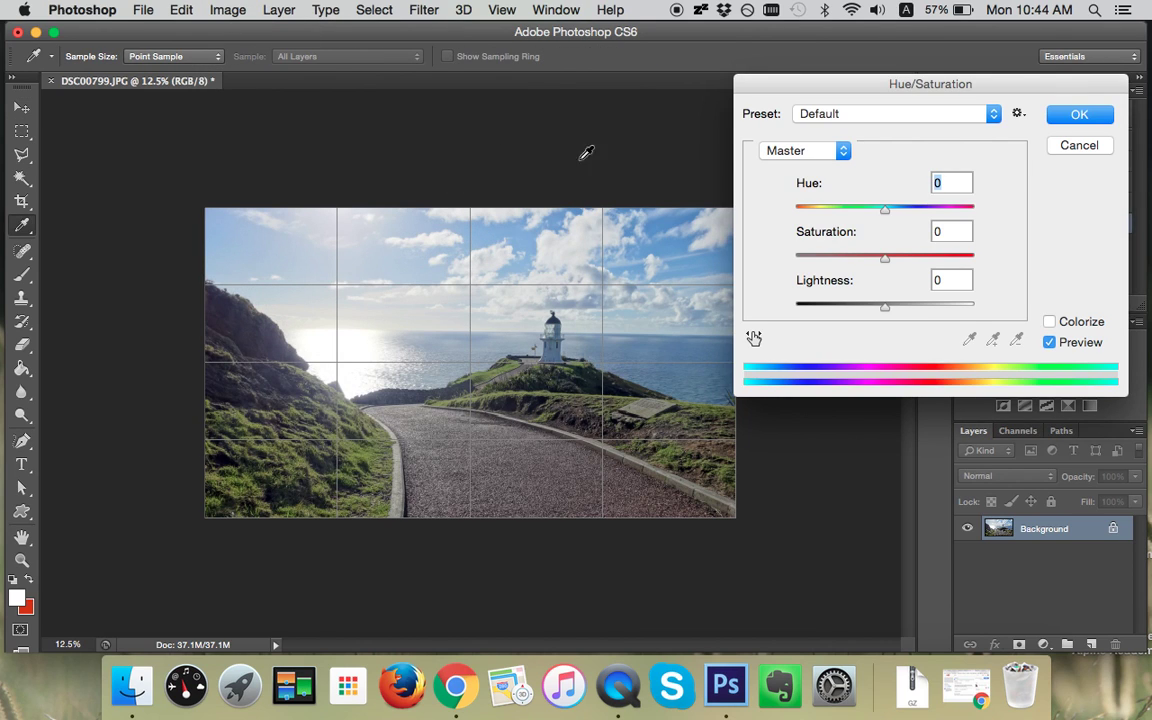
left_click(943, 230)
key("BackSpace")
type("10")
key("BackSpace")
type("5")
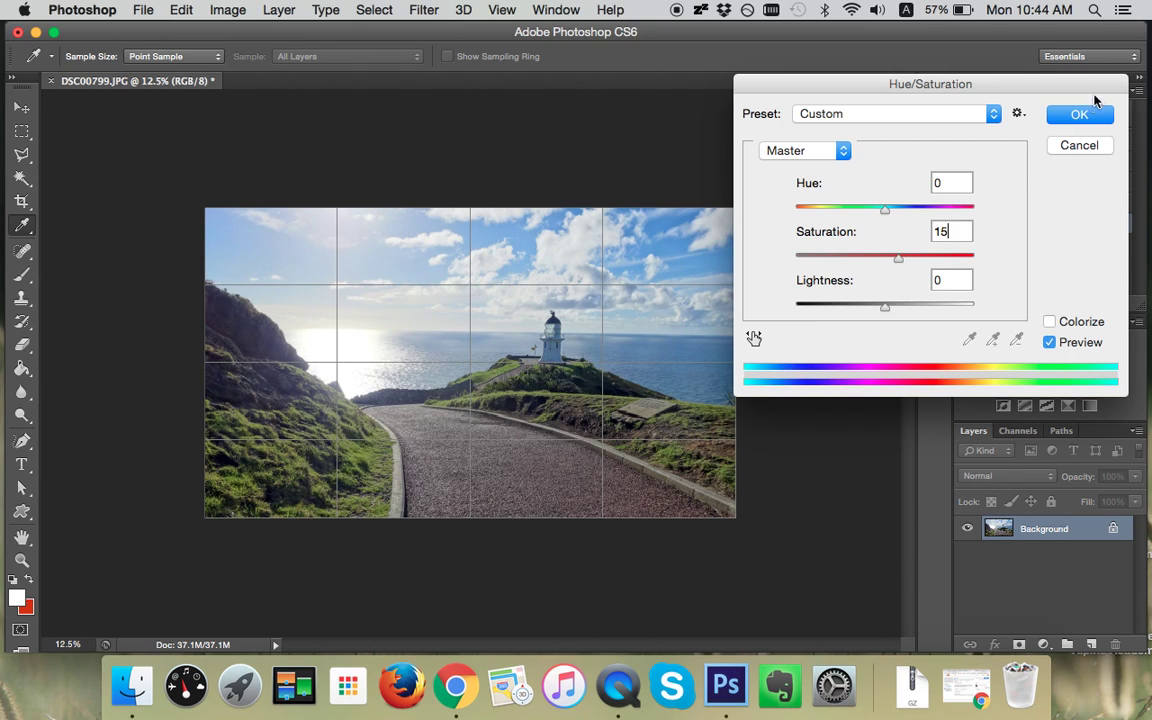
key("Return")
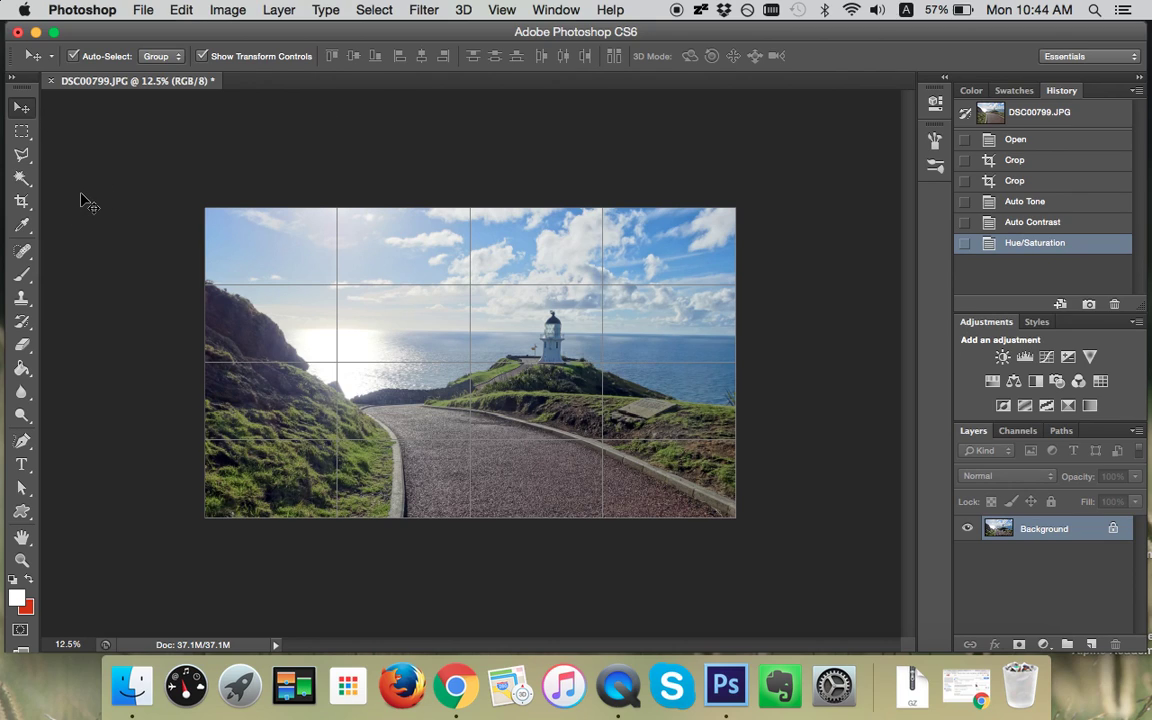
Set the image width to 1200 pixels with proportions constrained, giving 1200 × 701.
left_click(228, 12)
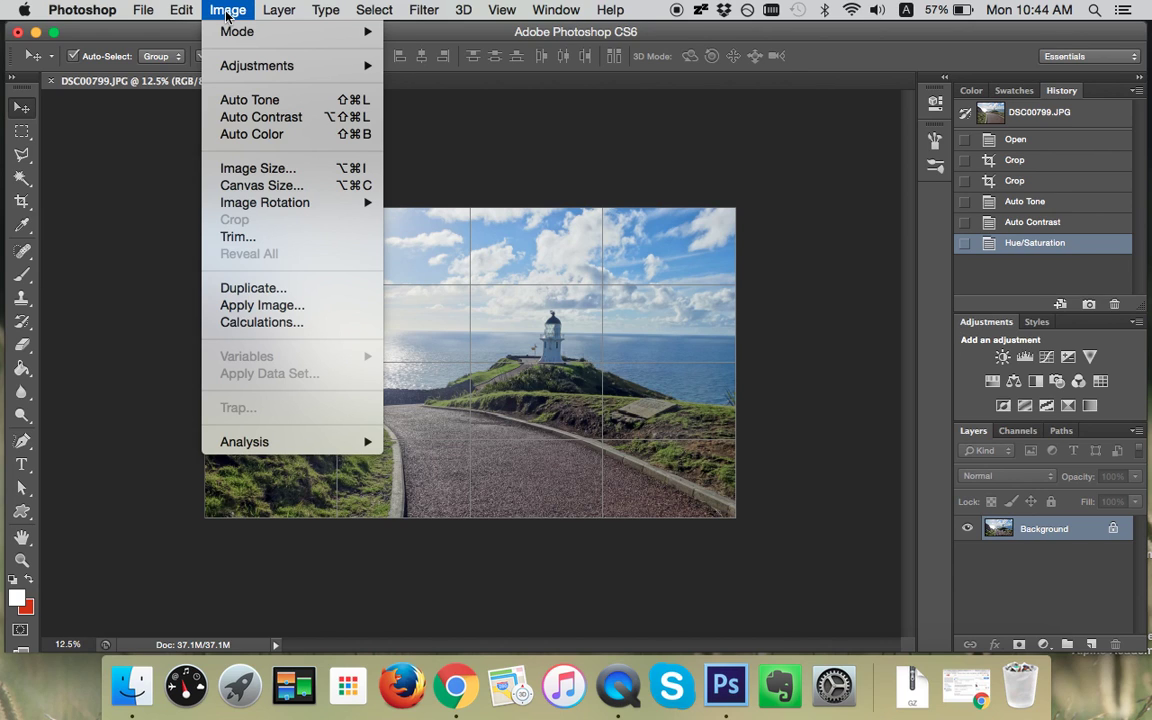
left_click(248, 172)
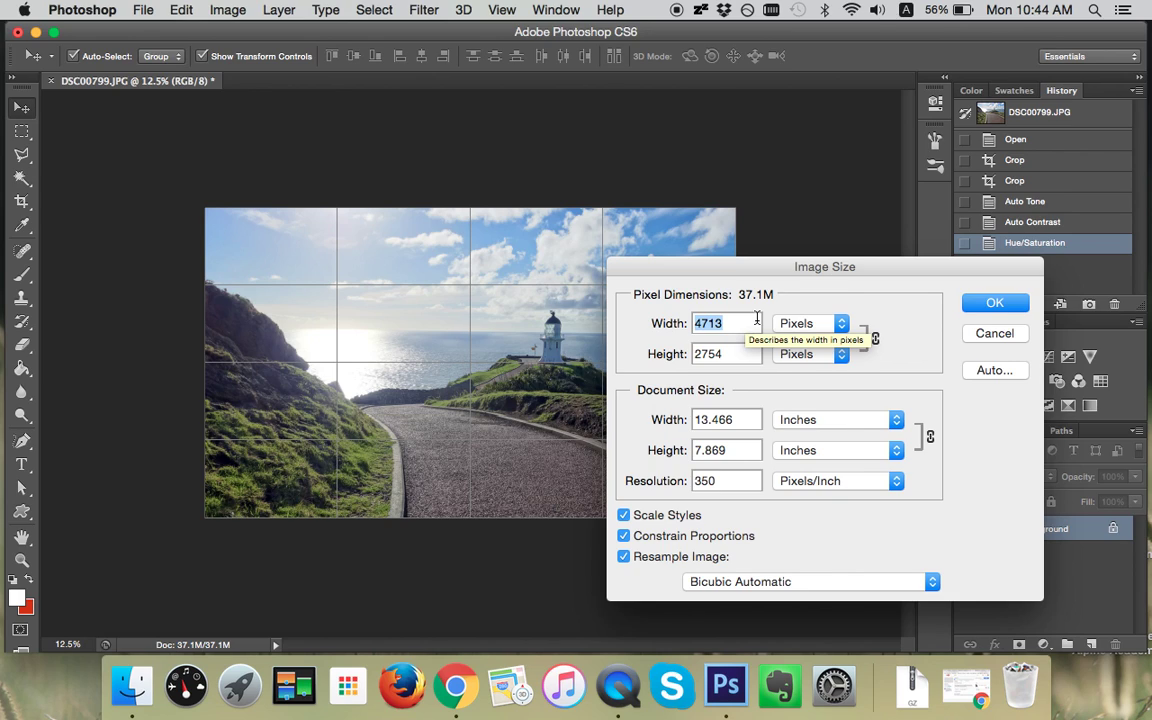
type("1000")
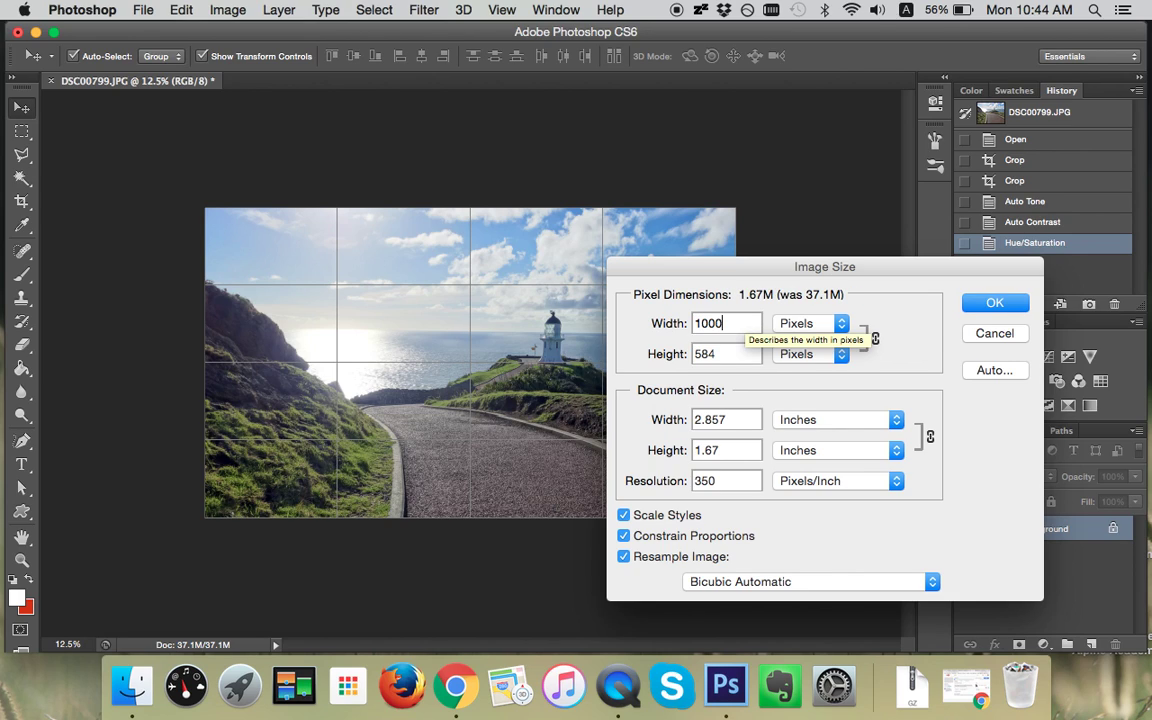
key("BackSpace")
key("BackSpace")
key("BackSpace")
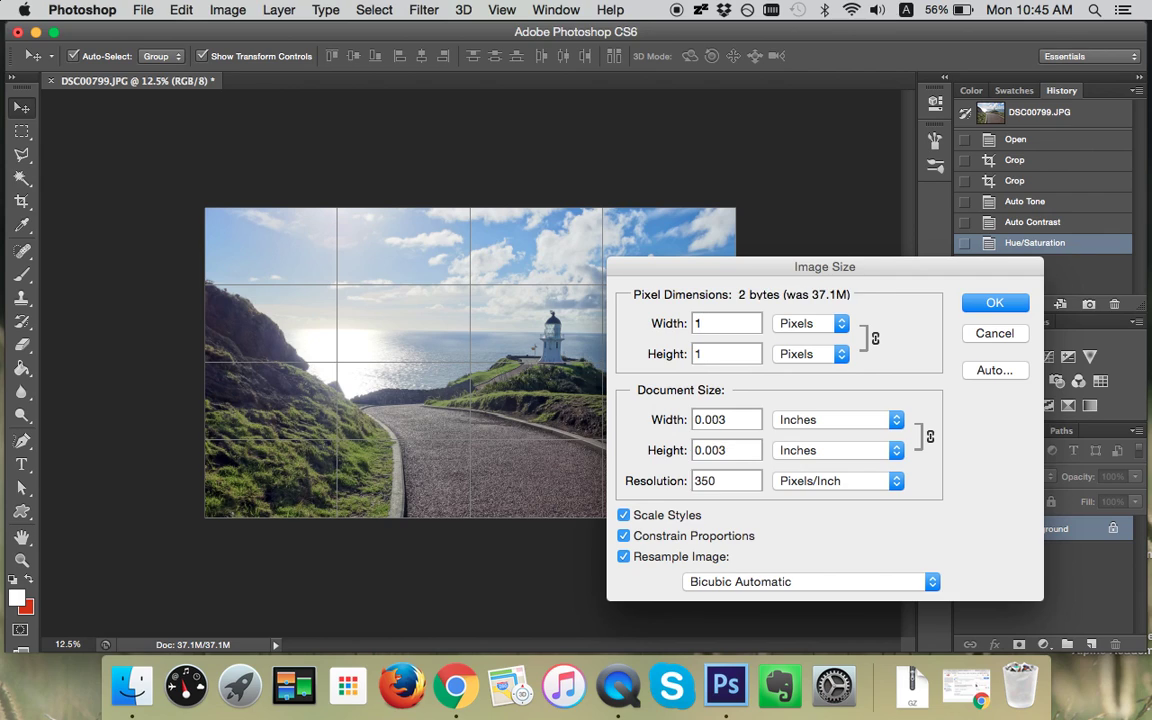
type("200")
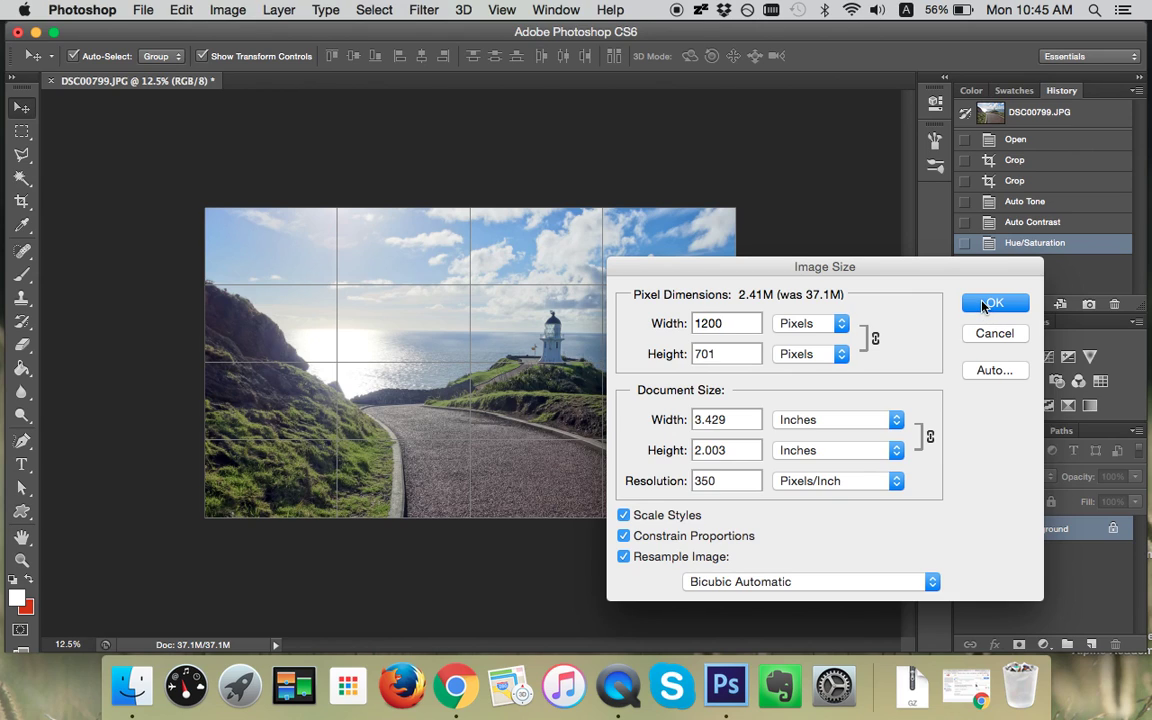
left_click(985, 305)
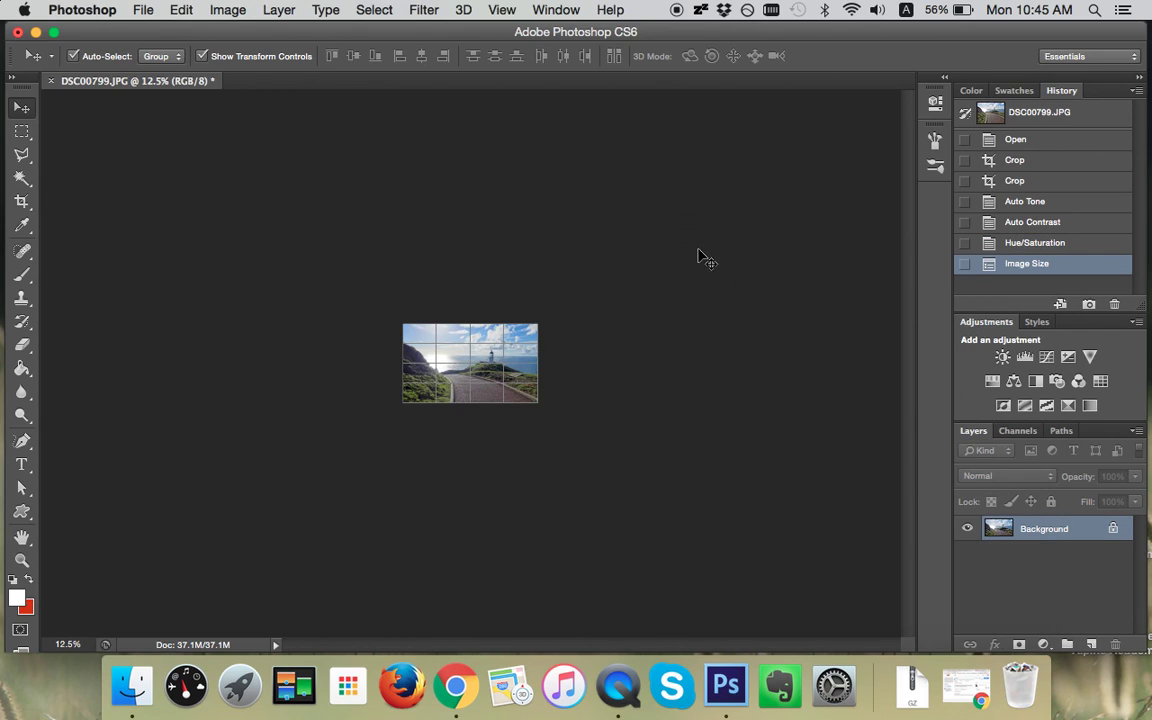
left_click(500, 10)
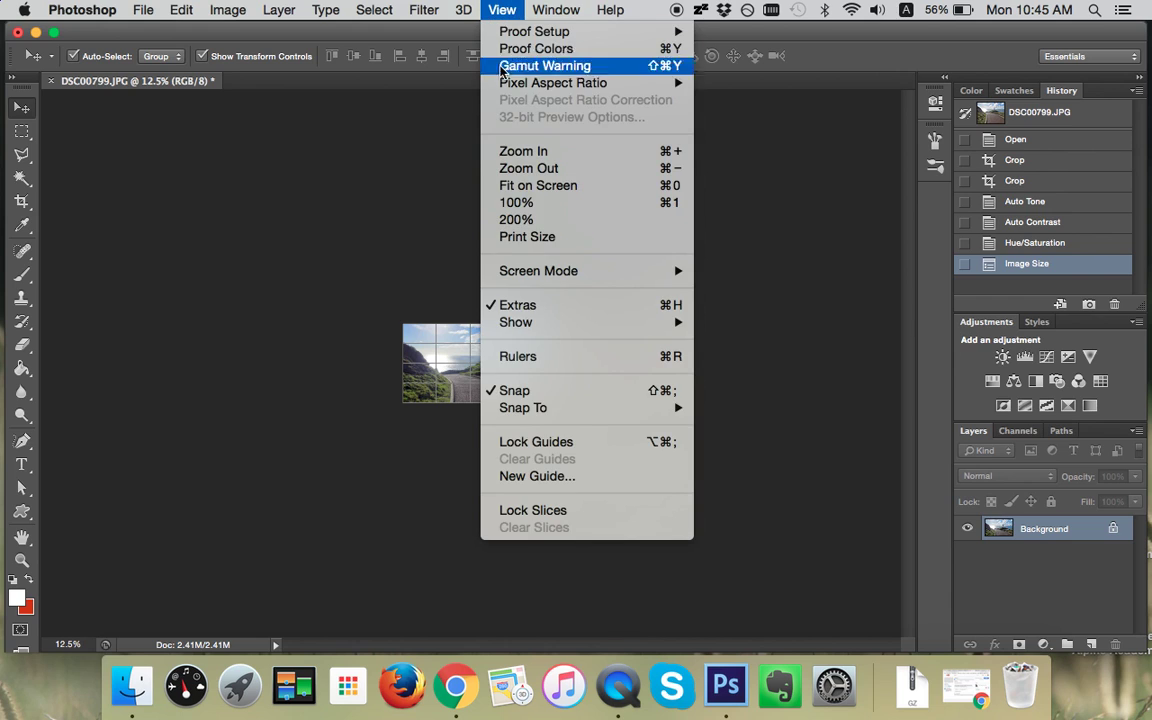
Zoom the resized photo to 100% actual pixels.
left_click(516, 202)
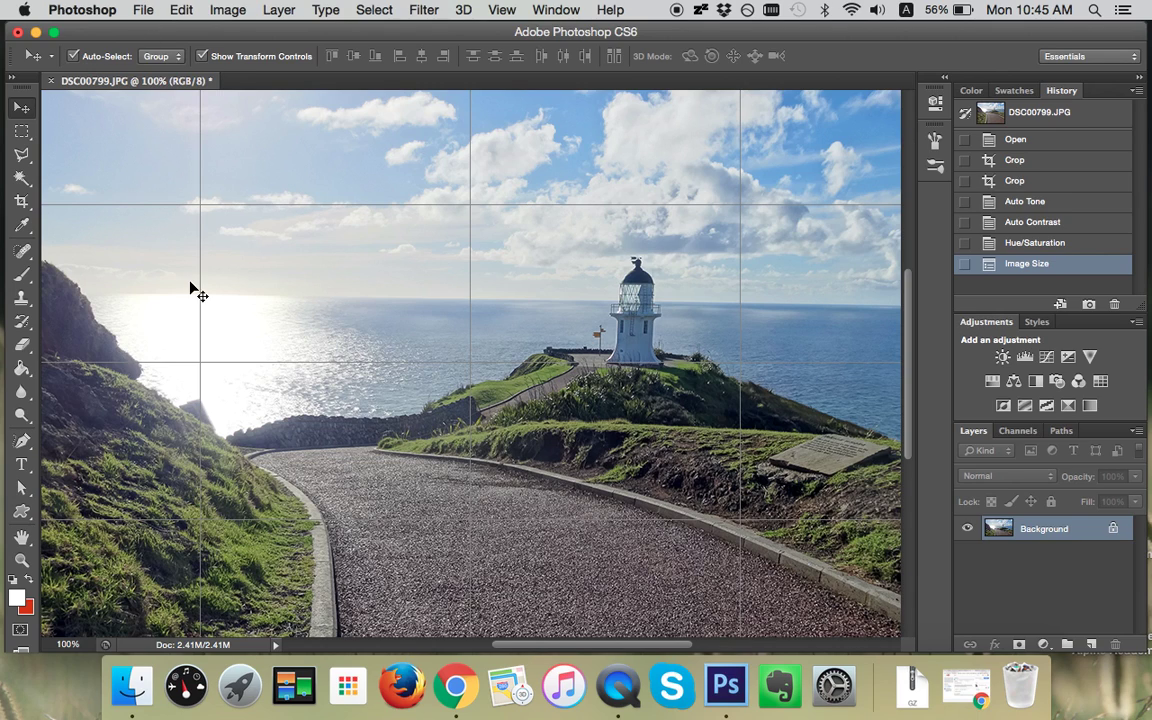
left_click(141, 10)
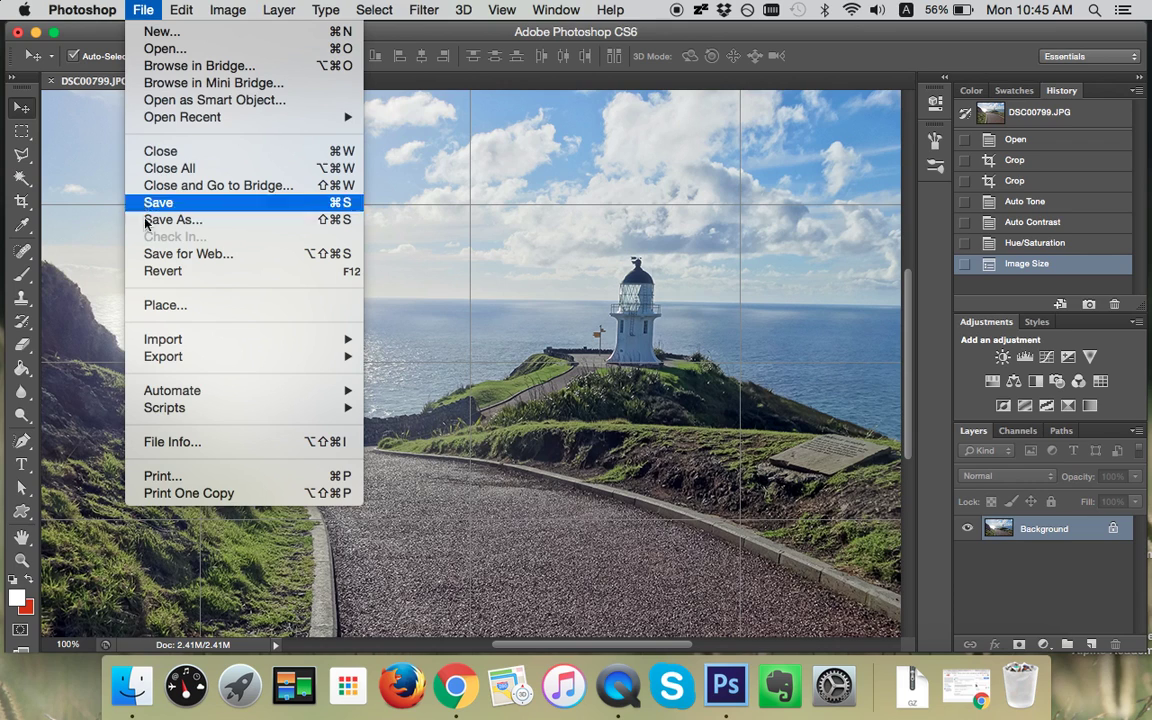
Open Save for Web and pan the 4-Up previews to centre the lighthouse.
left_click(150, 253)
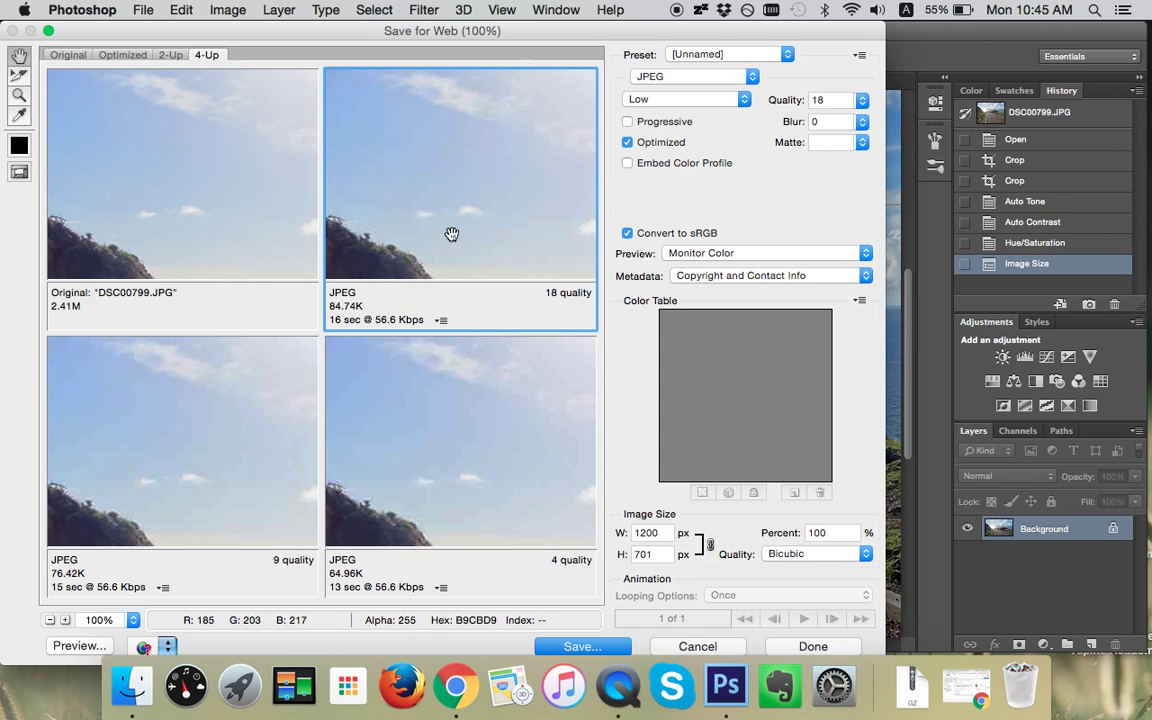
left_click_drag(442, 216, 412, 171)
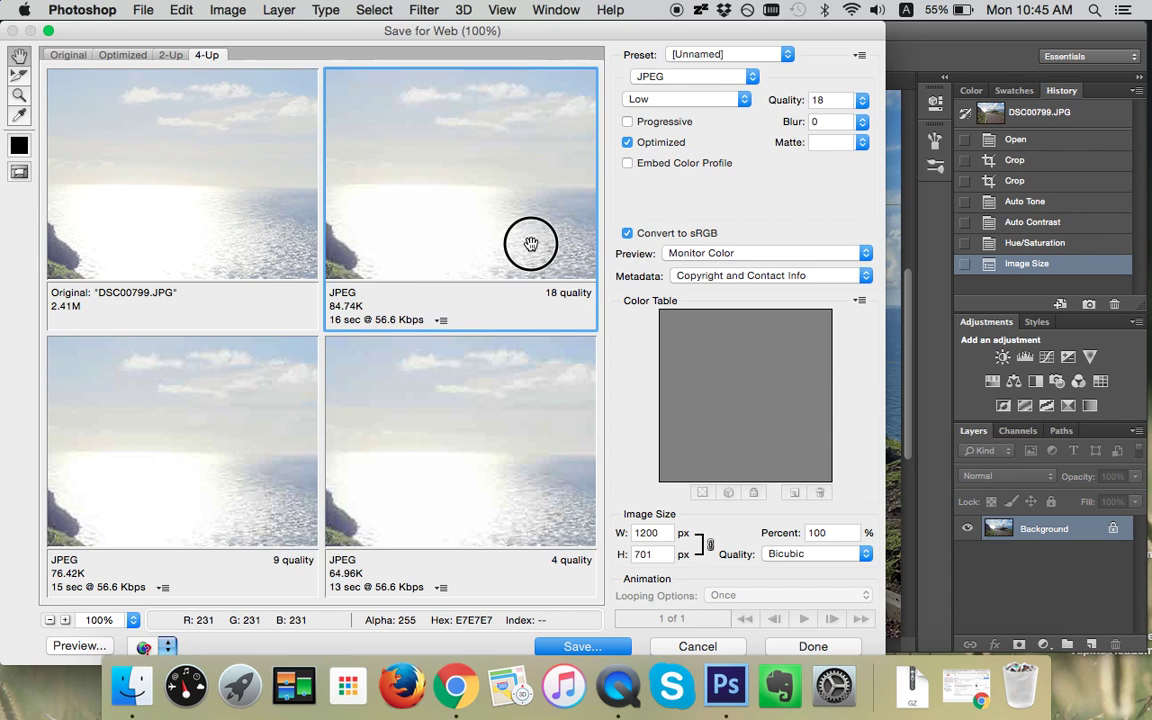
left_click_drag(527, 237, 427, 175)
left_click_drag(576, 203, 434, 160)
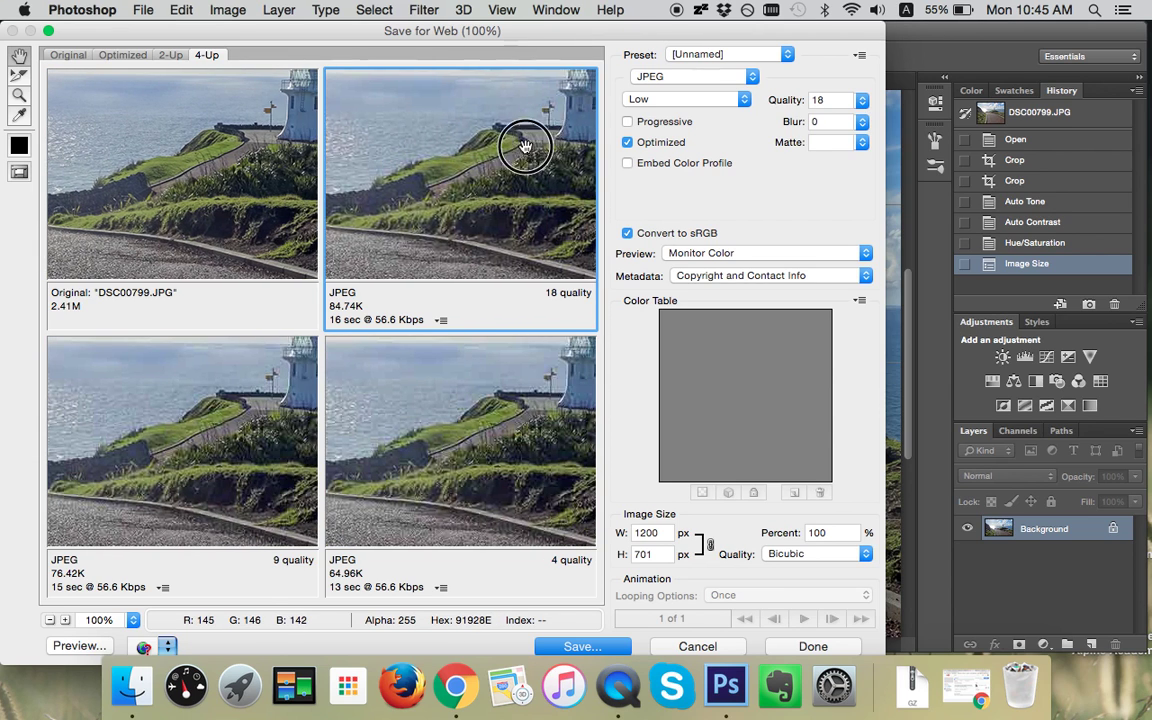
left_click_drag(522, 144, 442, 188)
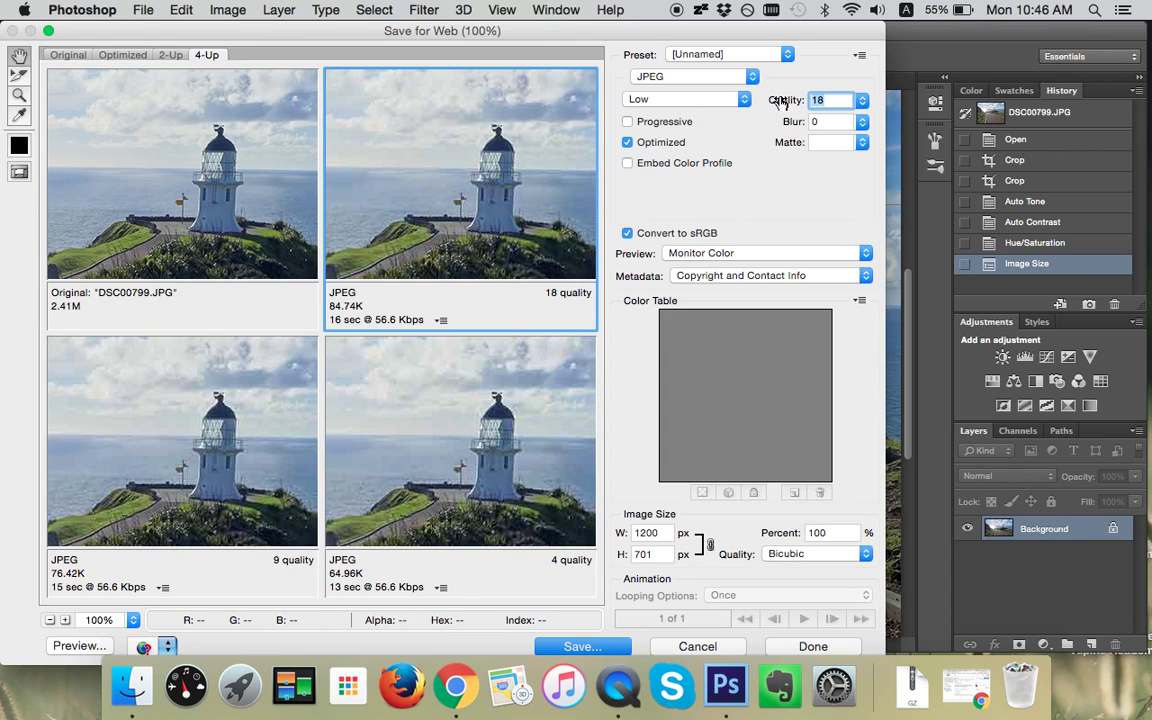
Try JPEG quality values 22, 20 and 10, then cancel the export.
type("22")
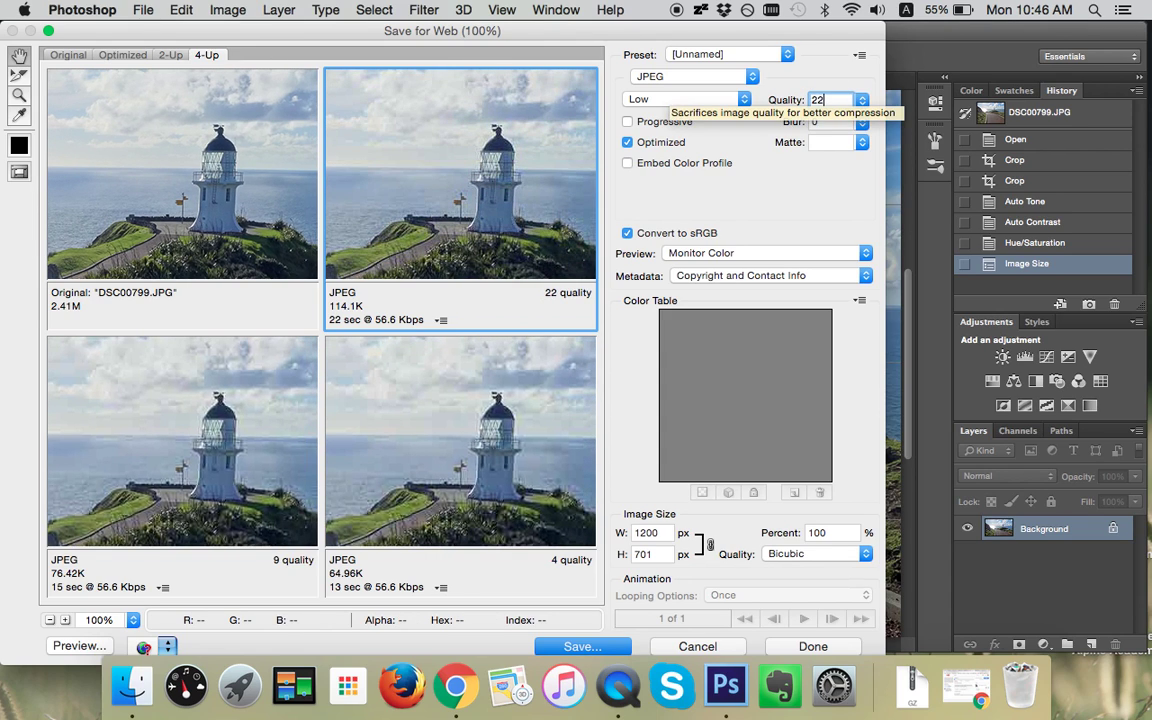
key("BackSpace")
type("0")
key("BackSpace")
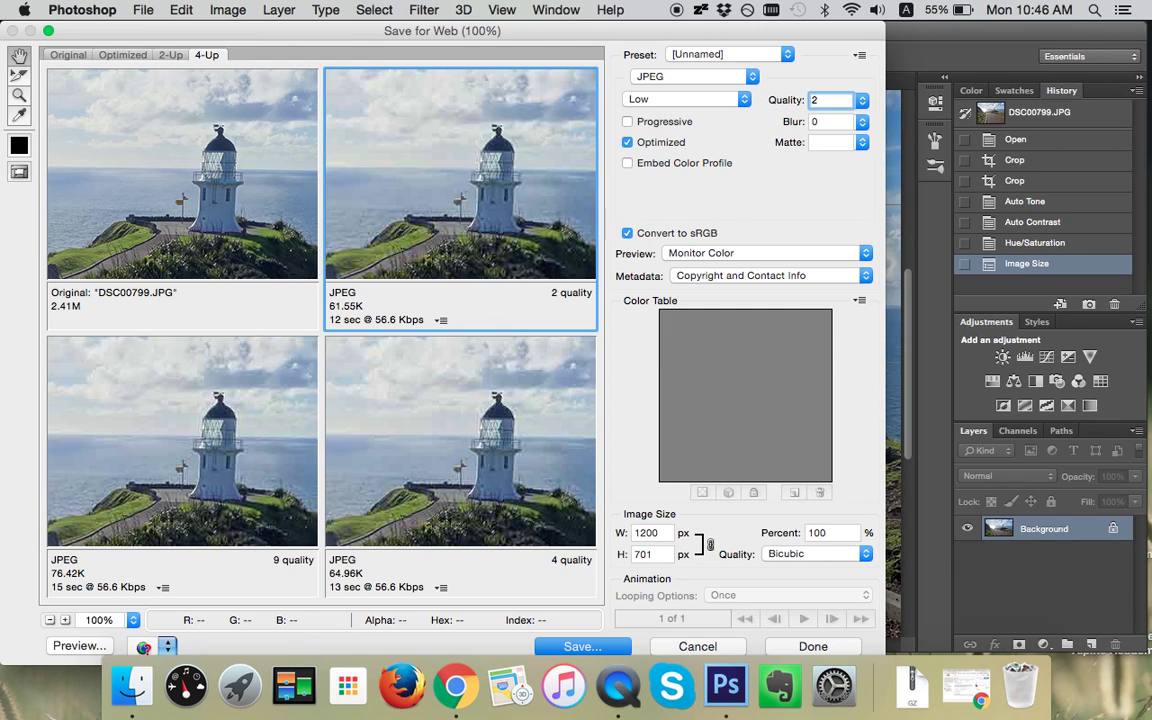
key("BackSpace")
type("10")
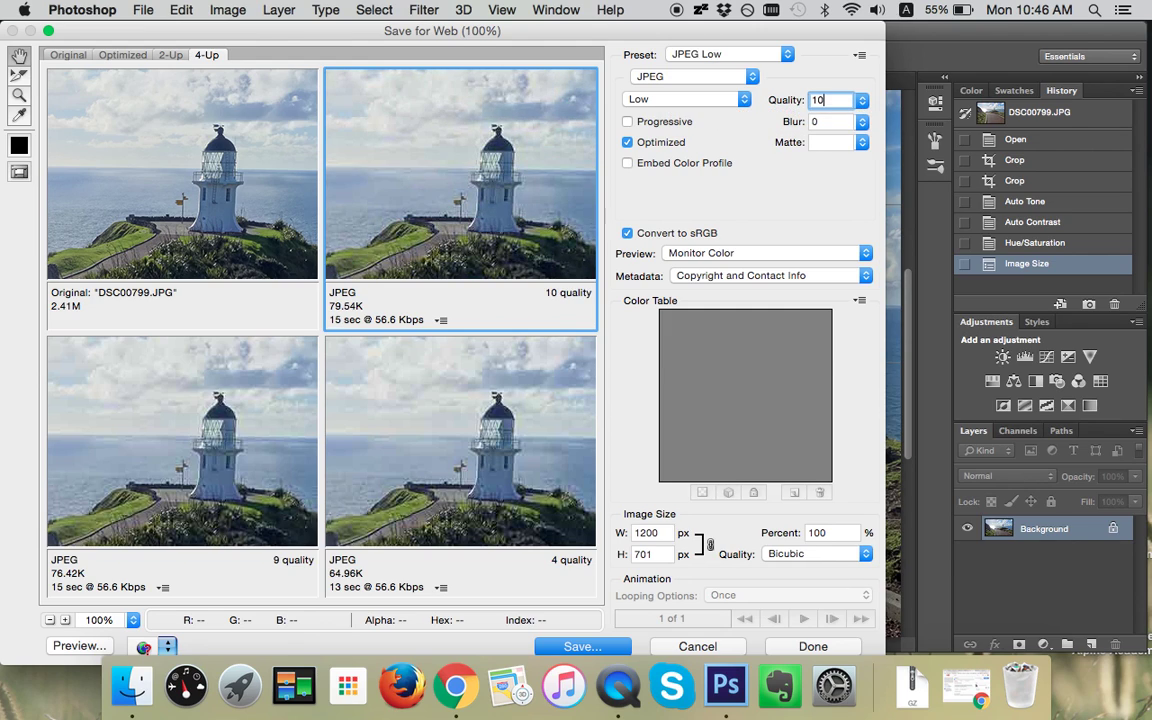
key("BackSpace")
key("BackSpace")
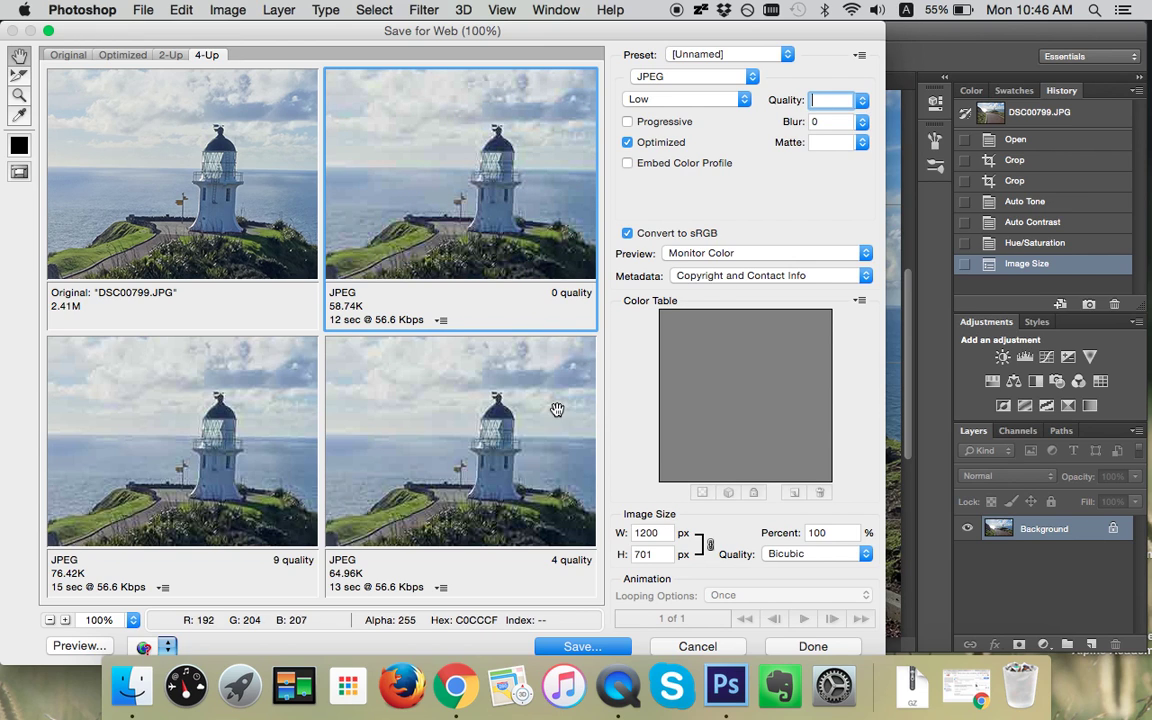
left_click(684, 646)
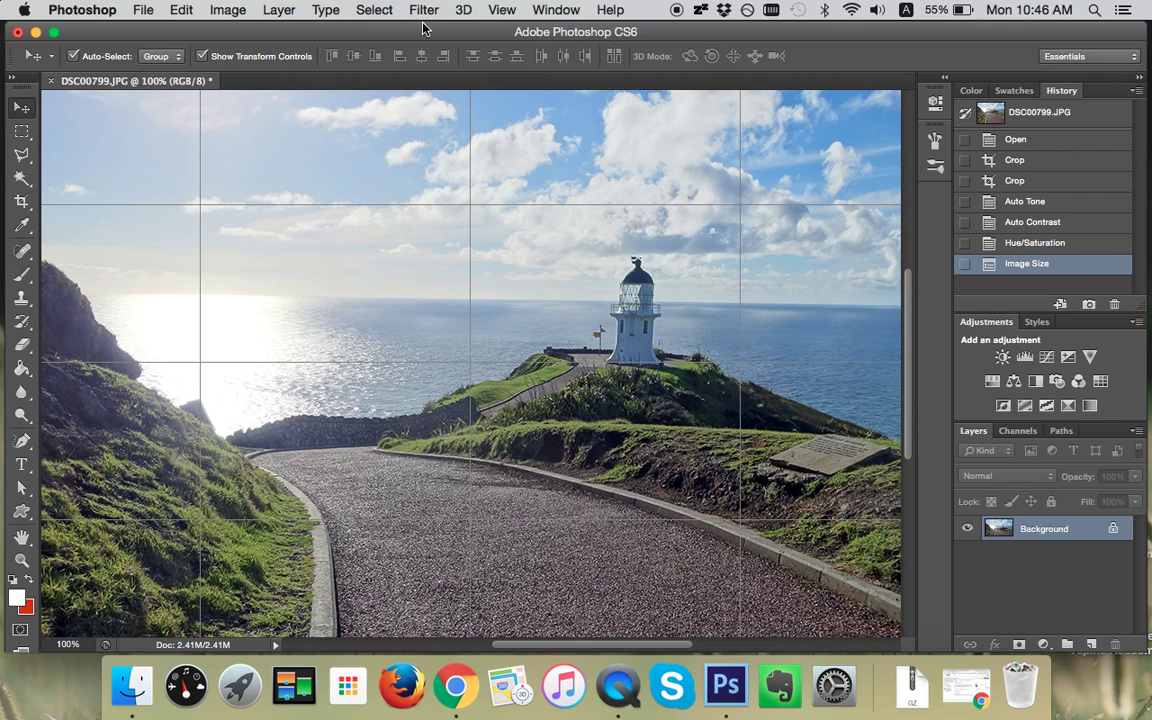
Resize the photo to 1000 pixels wide (1000 × 584).
left_click(226, 10)
left_click(226, 165)
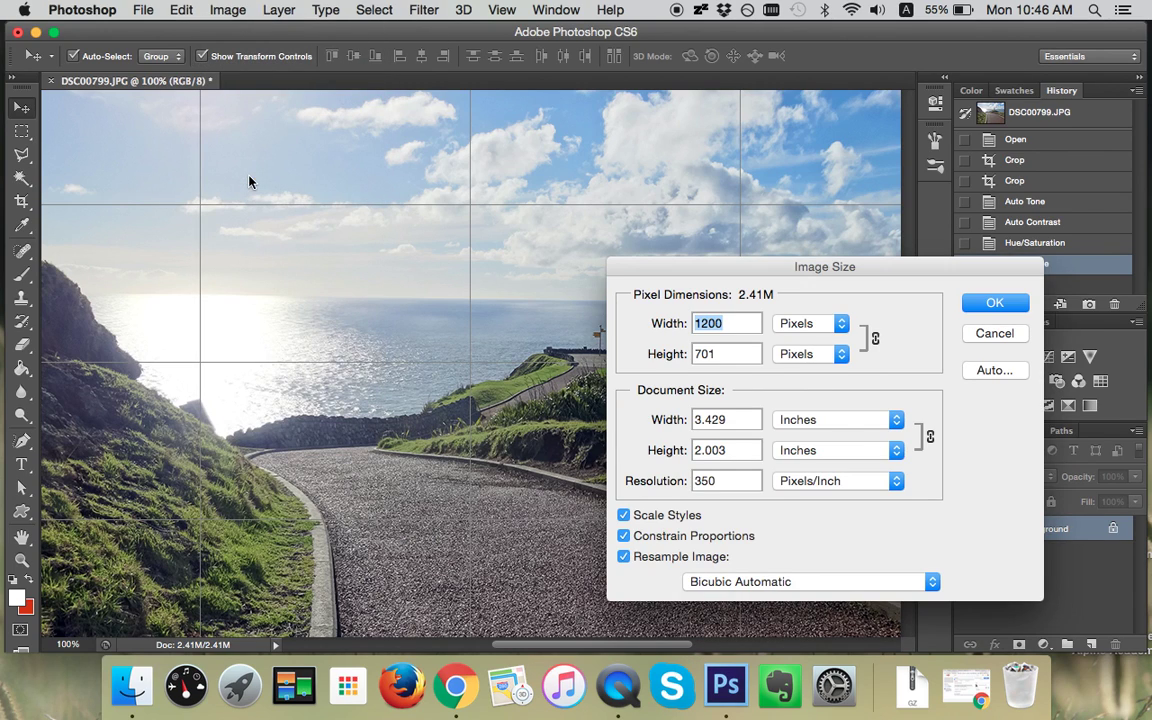
type("100")
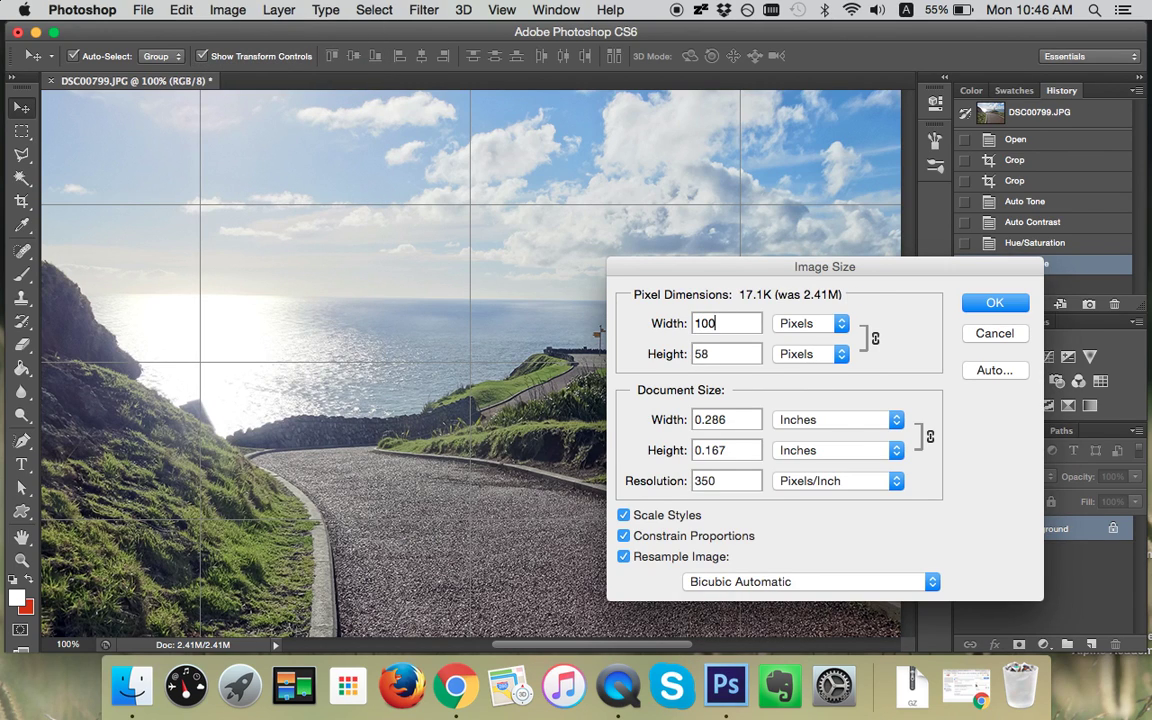
type("0")
key("Return")
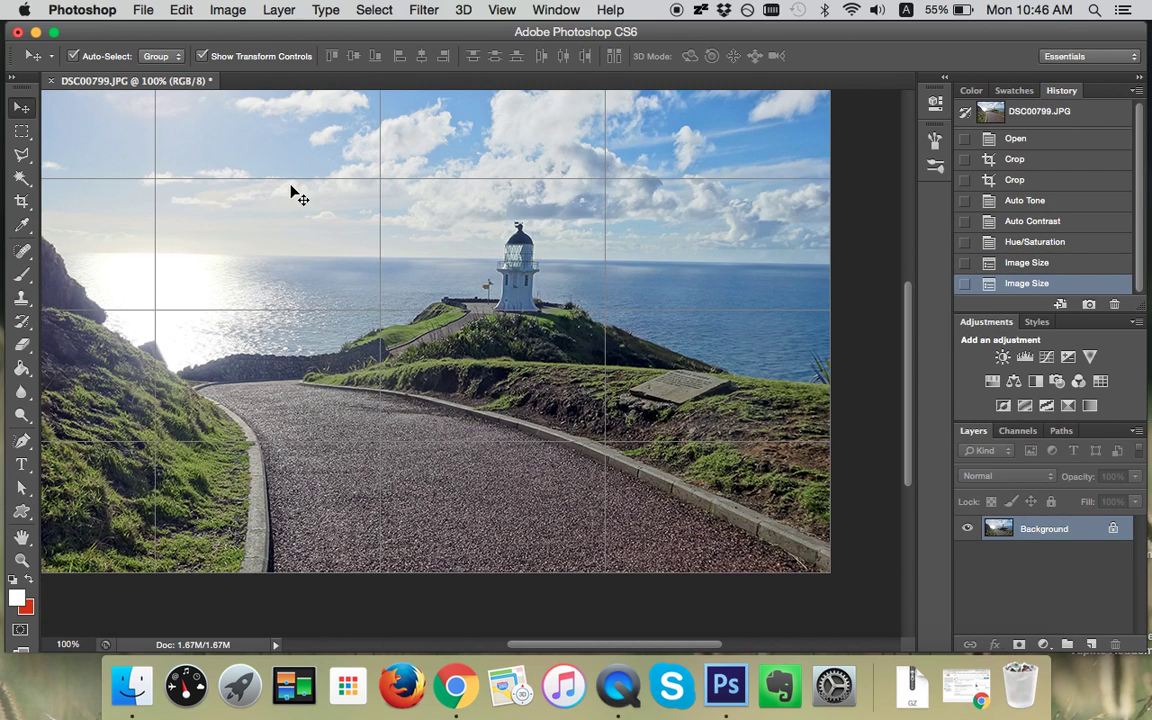
Reopen Save for Web and pan the previews onto the sea.
left_click(143, 10)
left_click(166, 258)
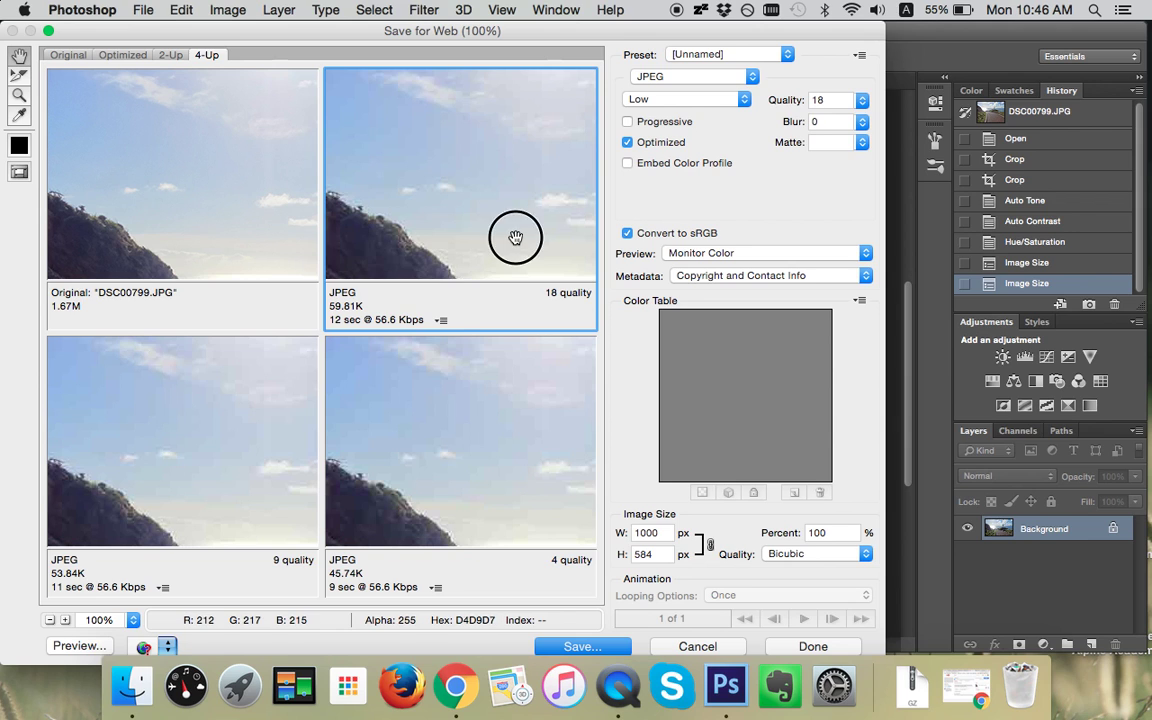
left_click_drag(515, 237, 399, 203)
left_click_drag(579, 255, 384, 254)
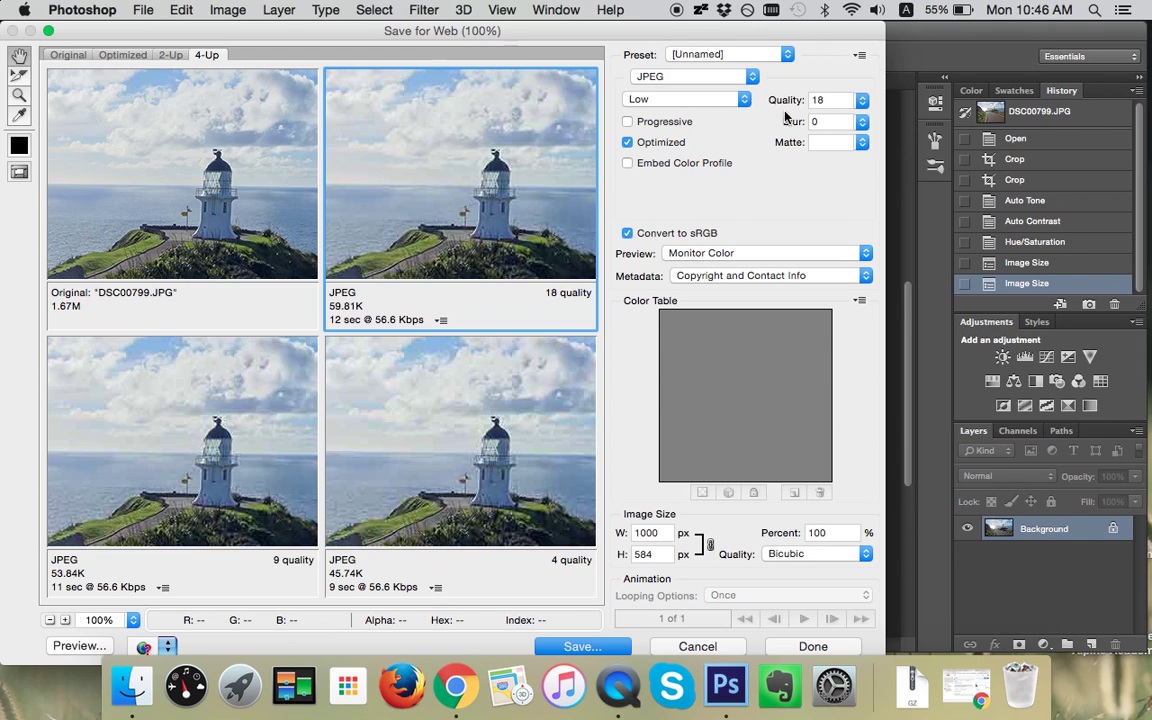
Set JPEG quality to 35 for a roughly 100K file and reposition the previews on the lighthouse.
double_click(818, 99)
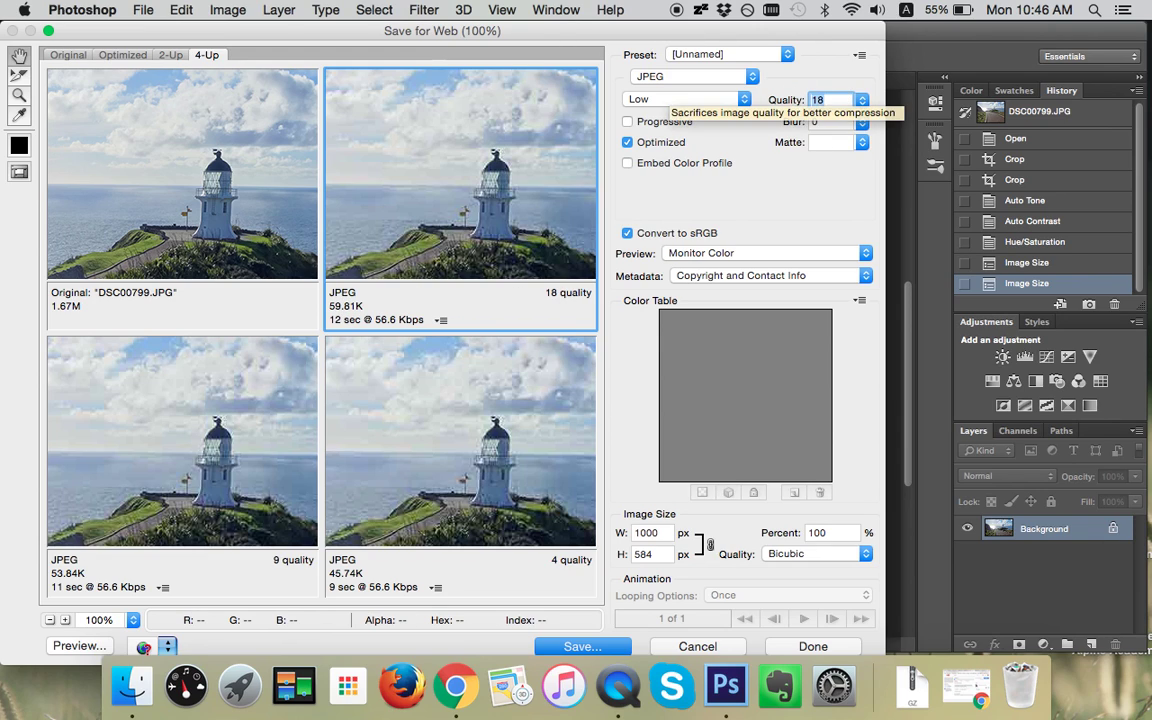
type("20")
key("BackSpace")
type("5")
key("BackSpace")
key("BackSpace")
type("30")
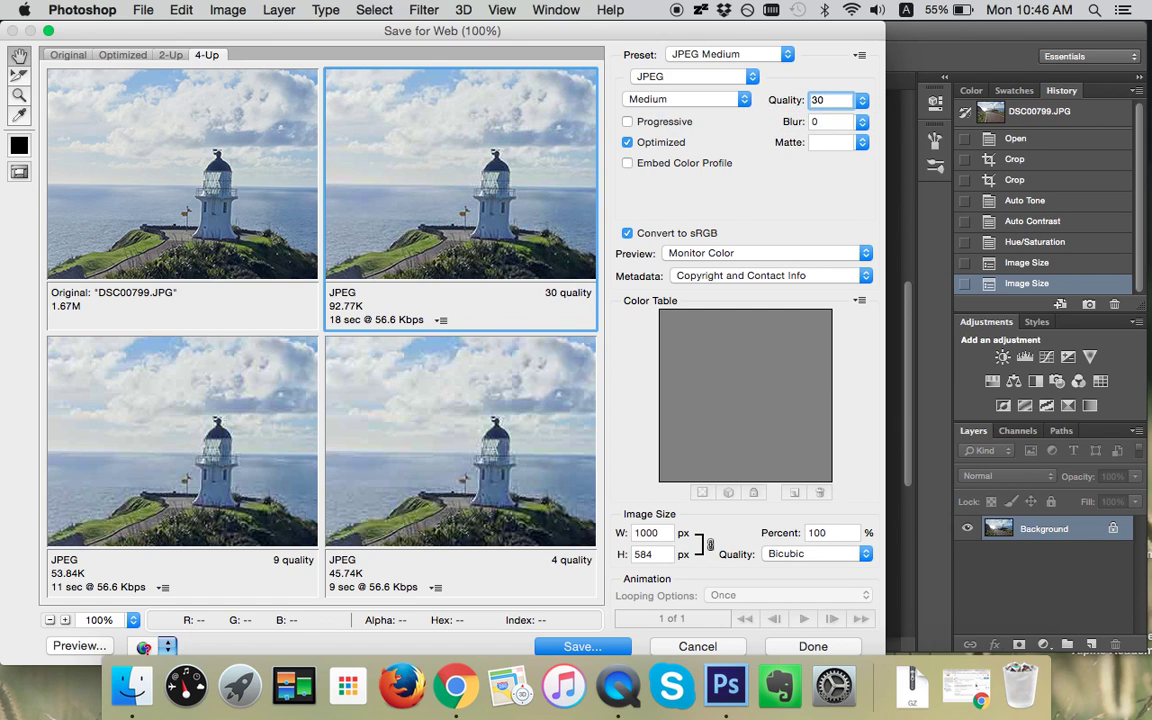
key("BackSpace")
type("5")
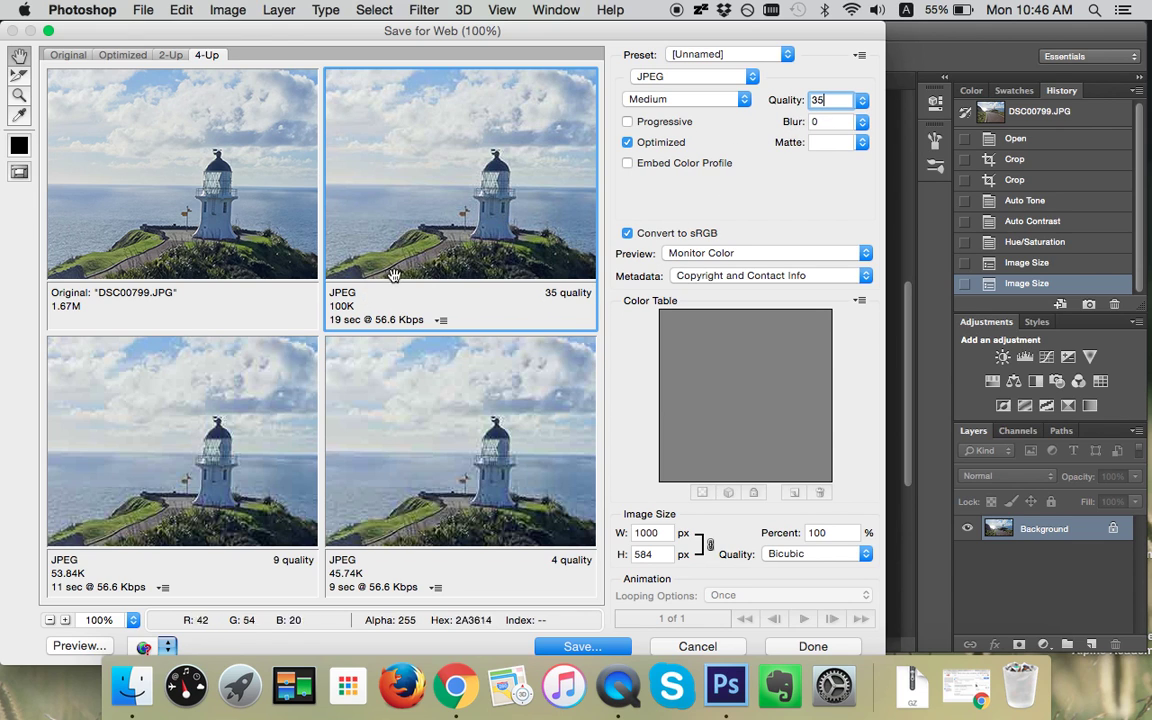
left_click_drag(509, 200, 418, 248)
left_click_drag(496, 159, 489, 197)
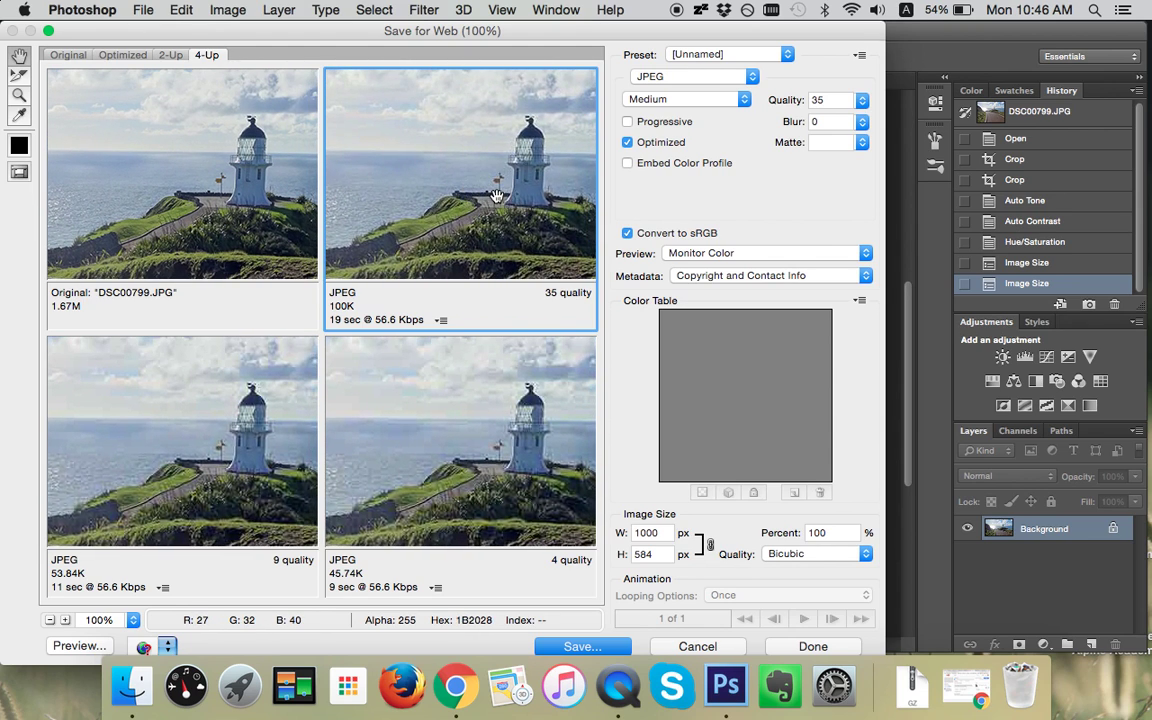
left_click_drag(429, 175, 458, 206)
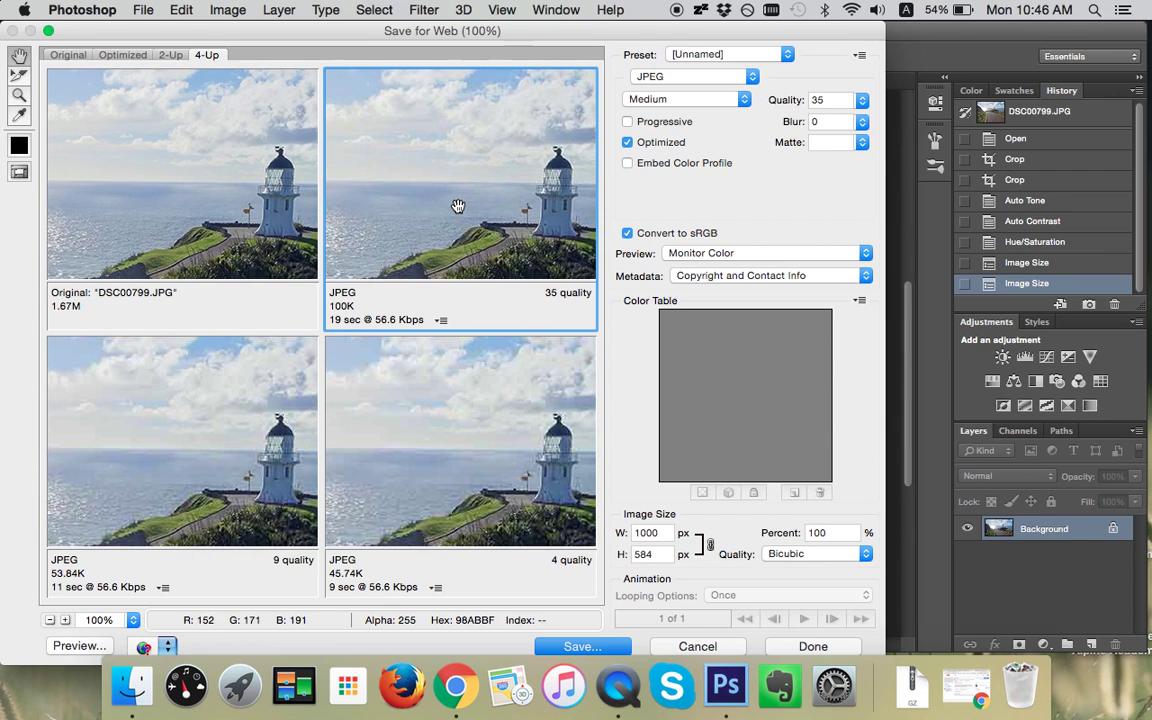
Save the optimised JPEG on the Desktop under the name lighthouse_new_zealand.jpg.
left_click(581, 647)
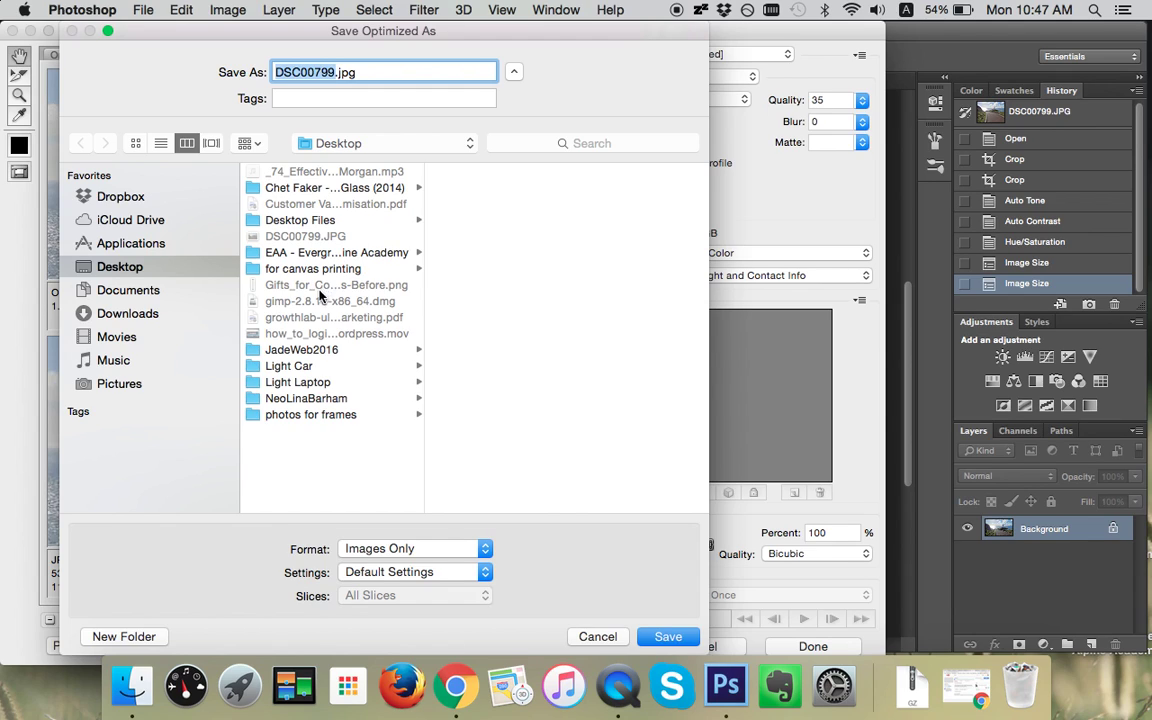
type("lighthouse")
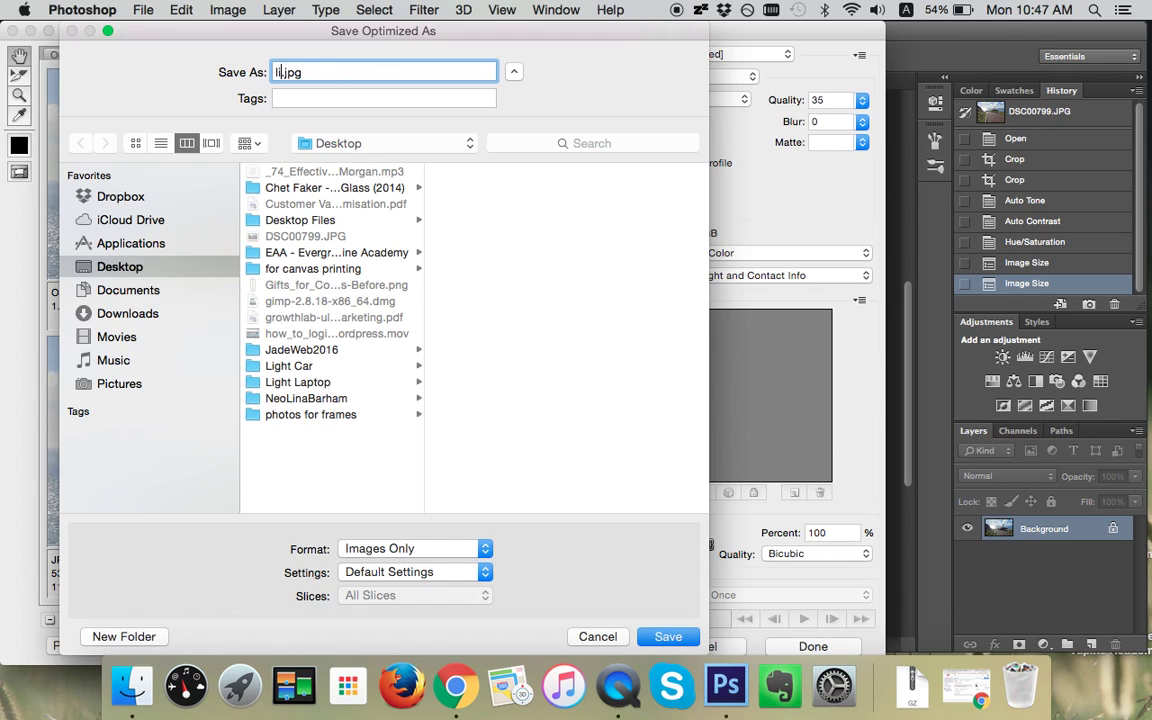
type("_new_zealand")
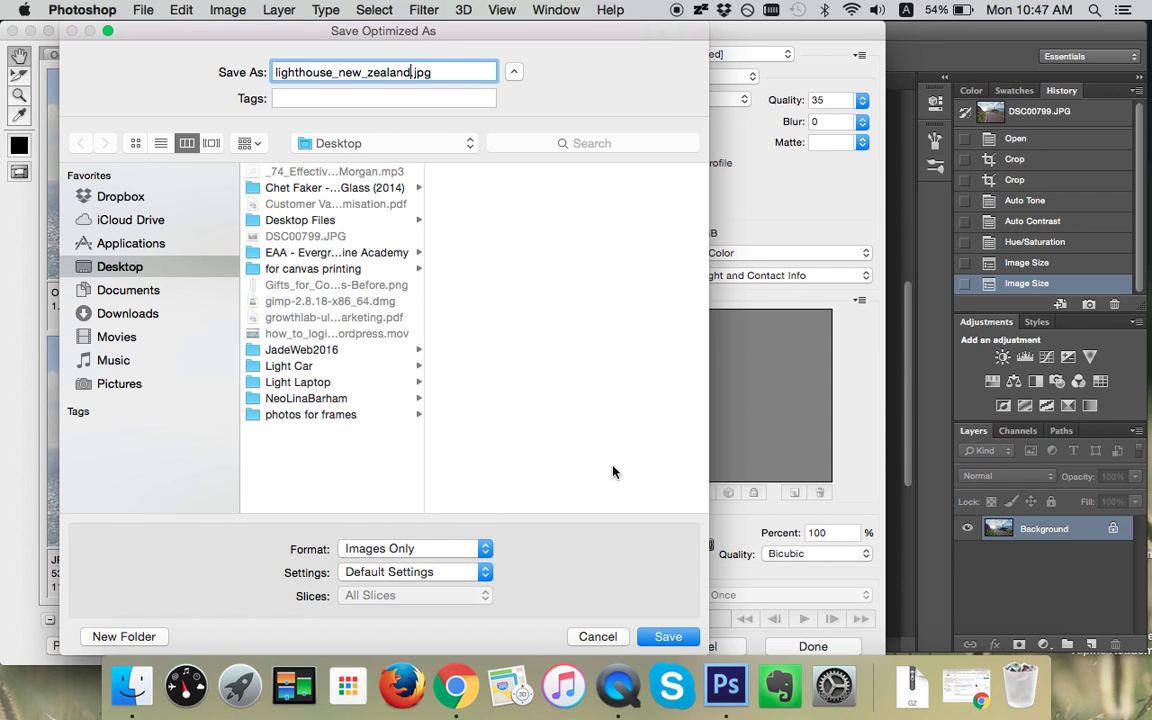
left_click(672, 637)
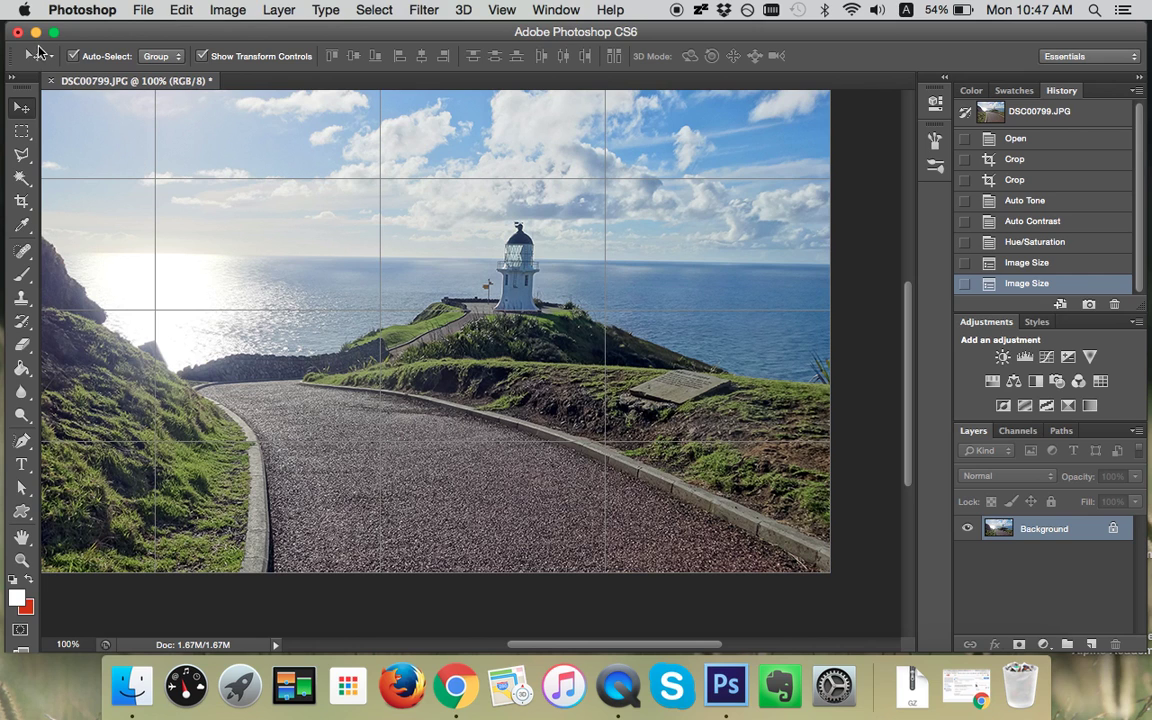
Hide Photoshop and Quick Look lighthouse_new_zealand.jpg on the desktop in an enlarged preview window.
left_click(35, 33)
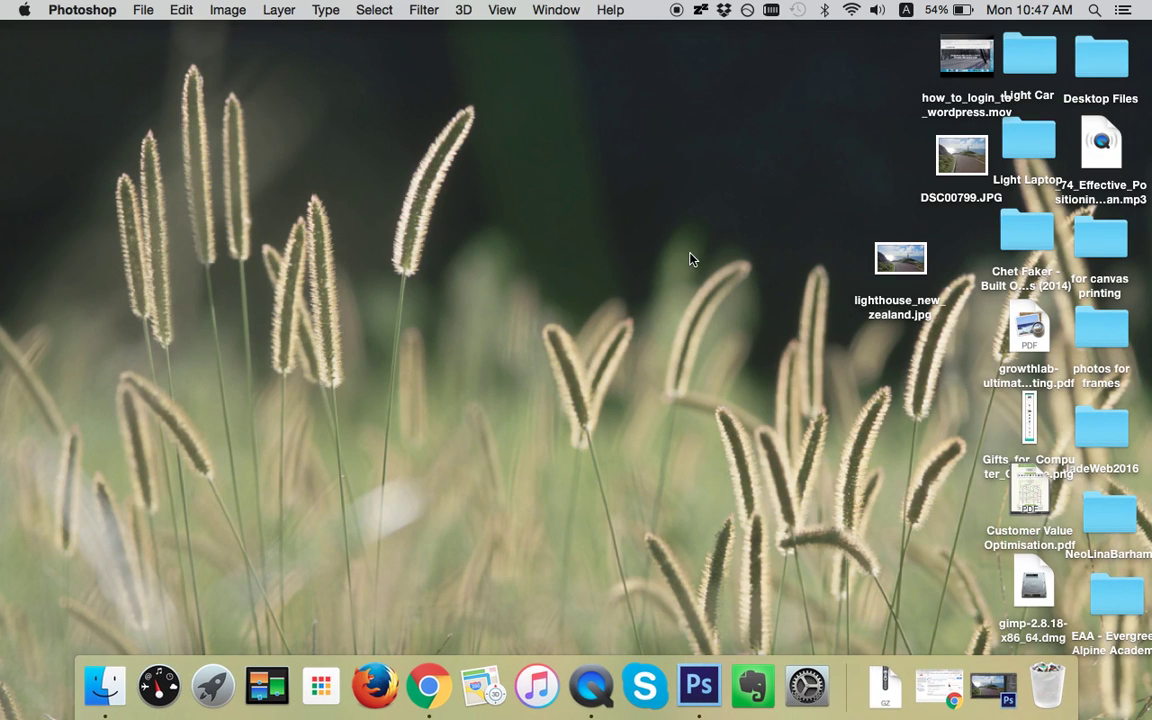
left_click(895, 254)
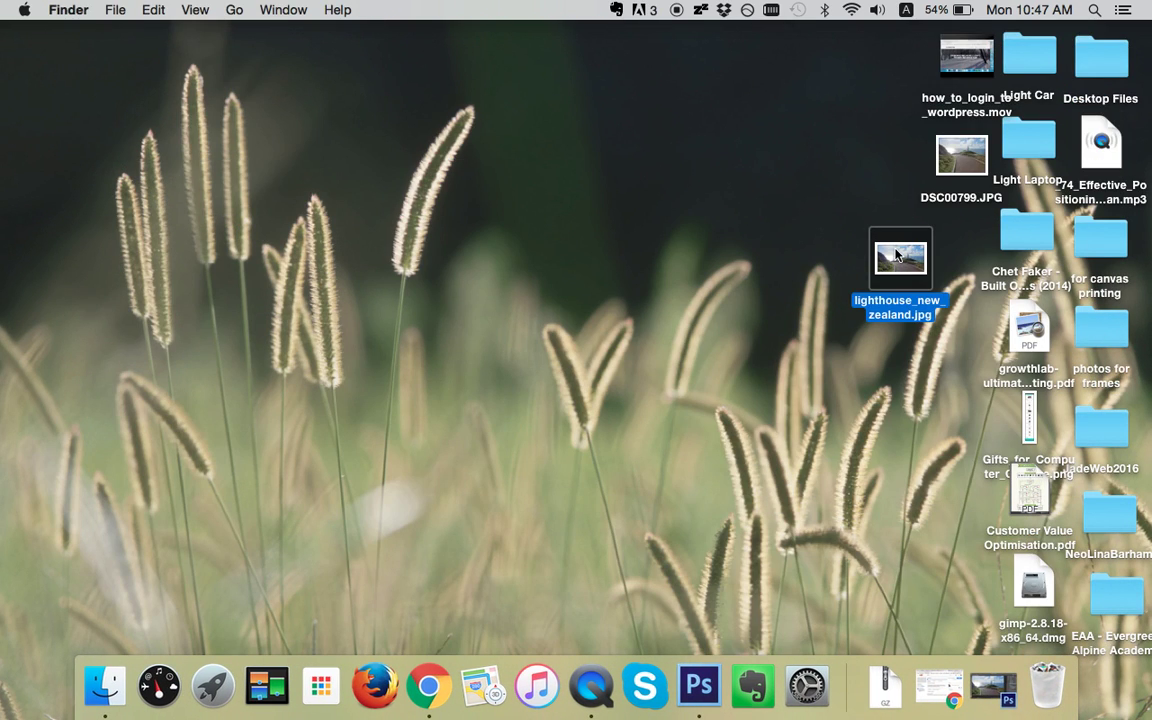
key("space")
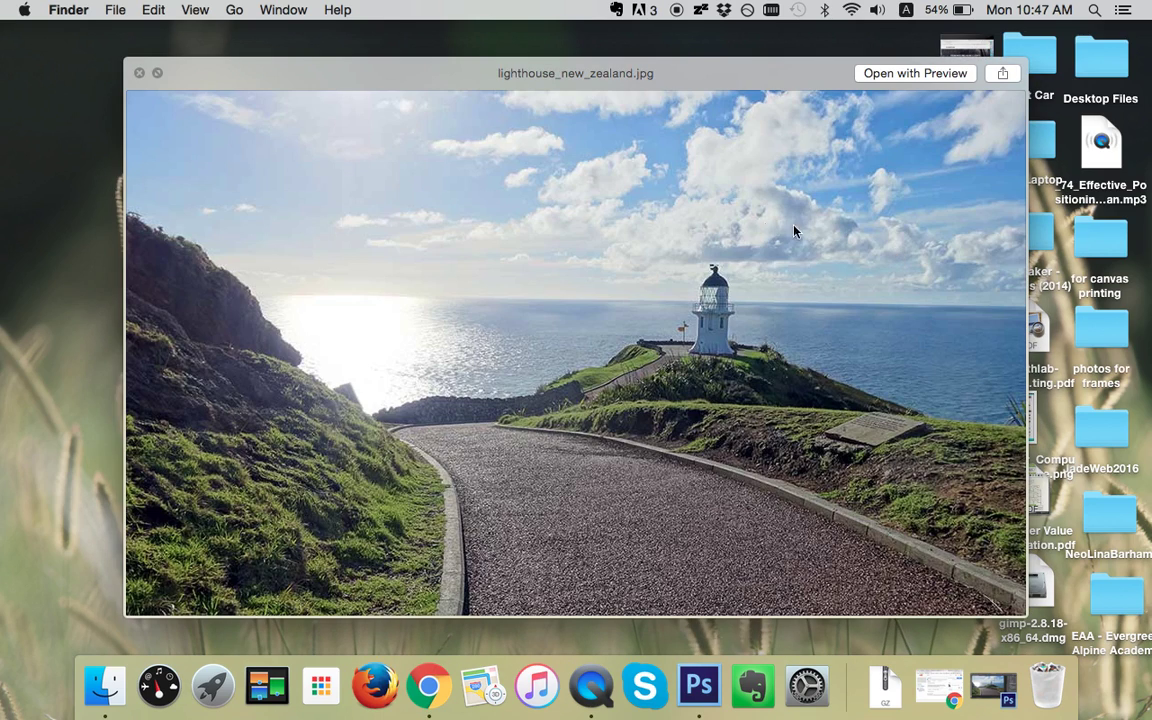
left_click_drag(609, 83, 500, 57)
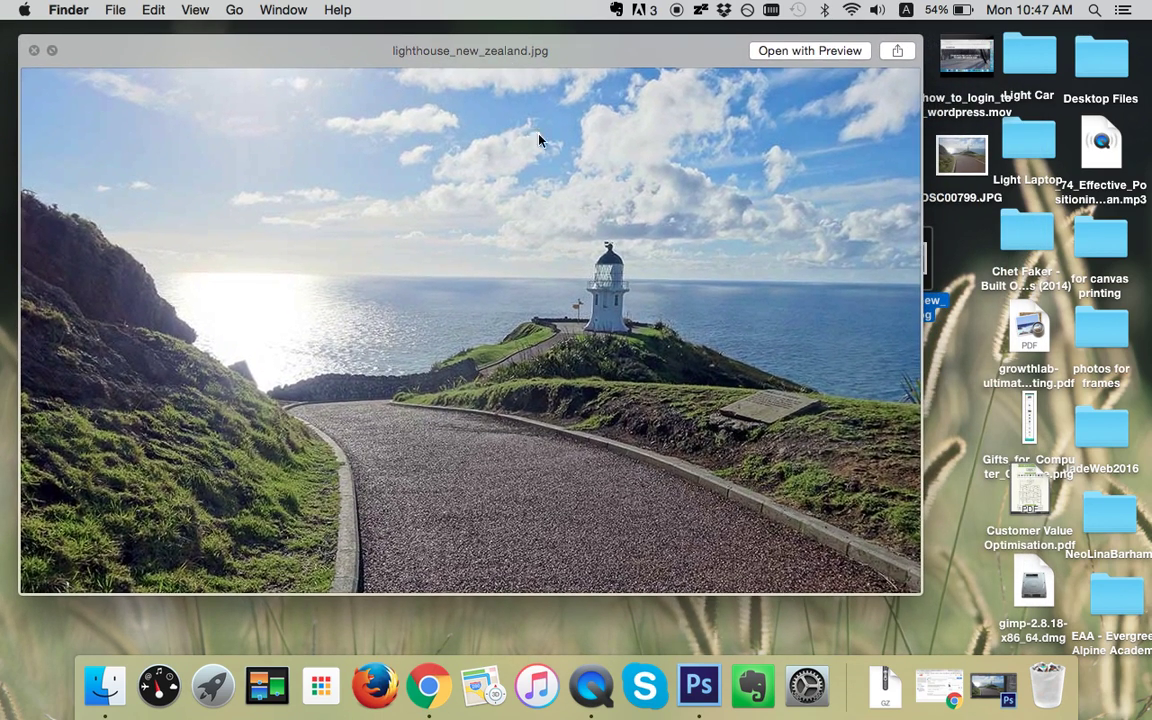
left_click_drag(912, 582, 1038, 633)
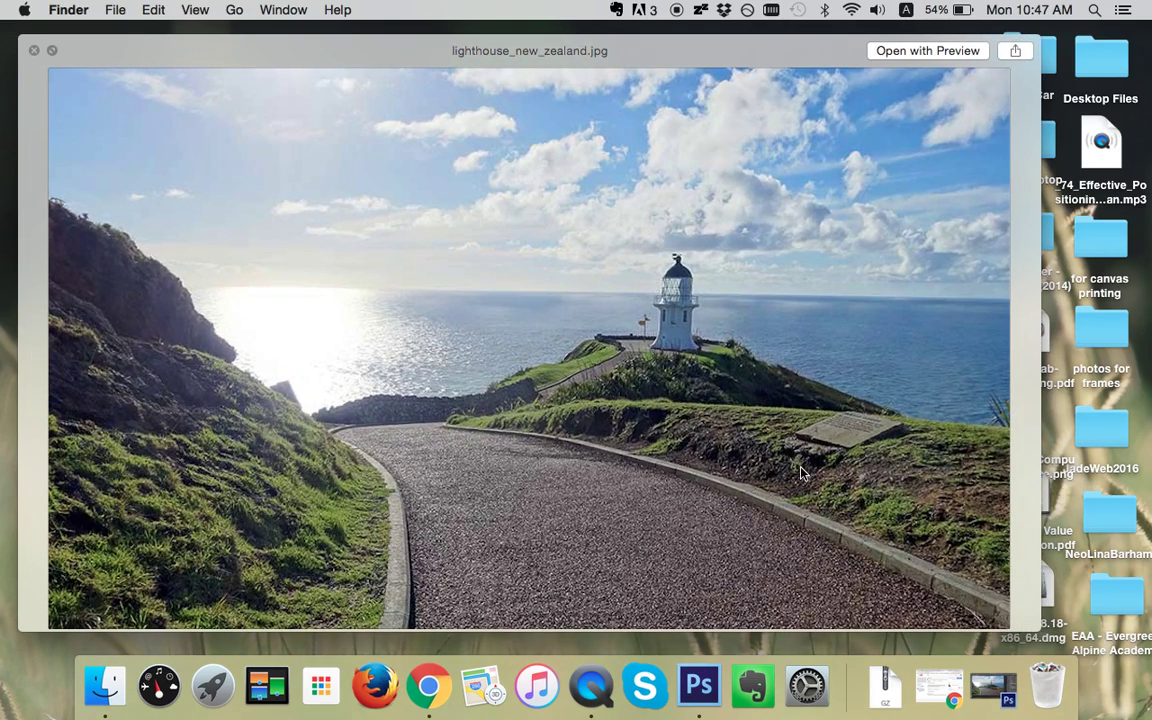